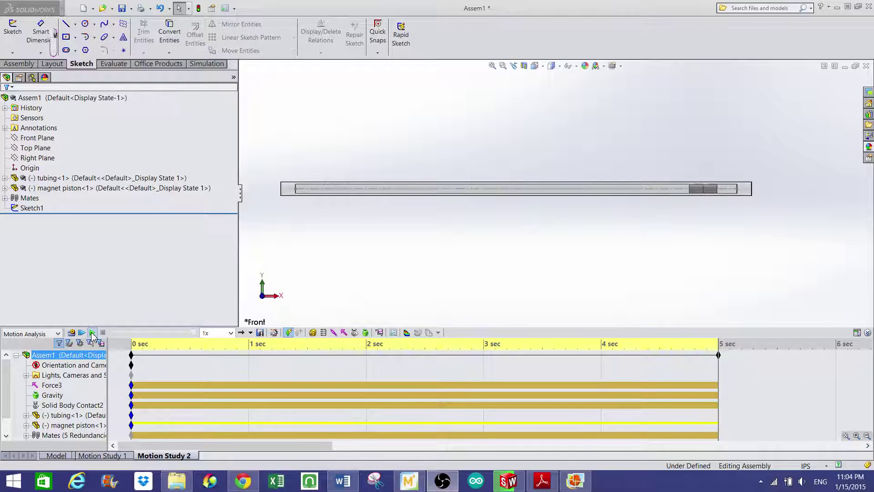
- Replay the piston's motion along the tubing at 0.25x playback speed
click(93, 333)
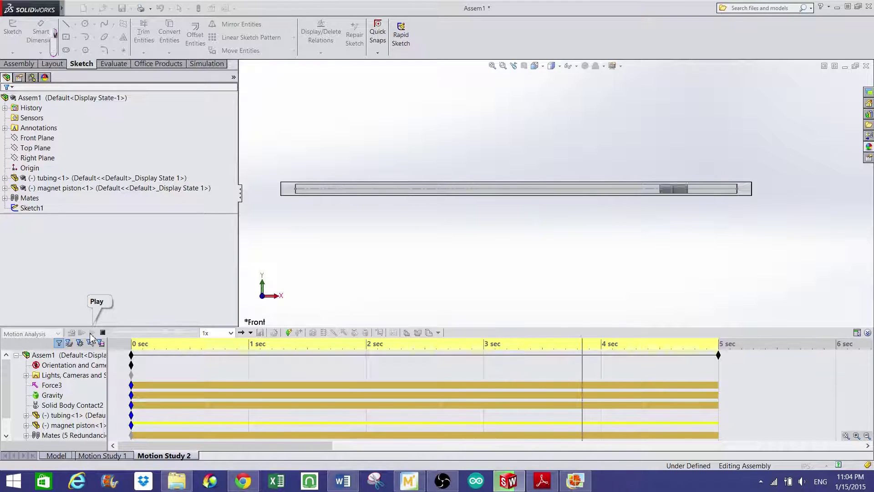
click(231, 334)
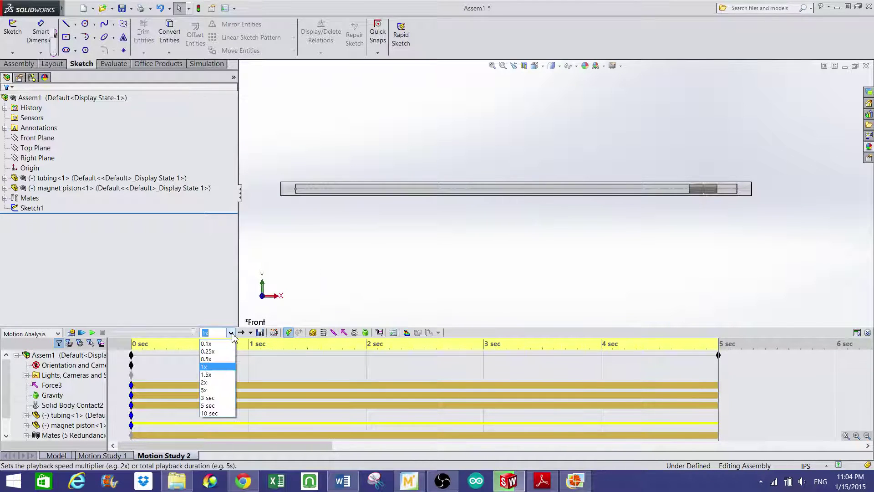
click(208, 351)
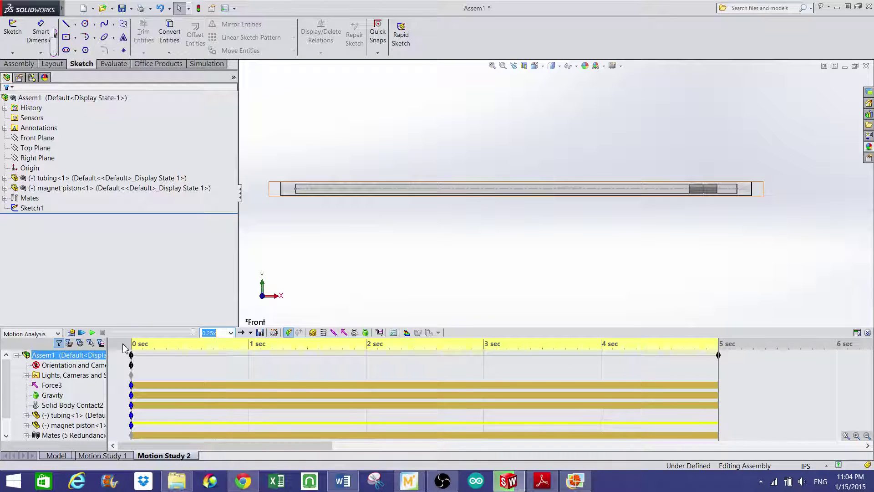
click(93, 333)
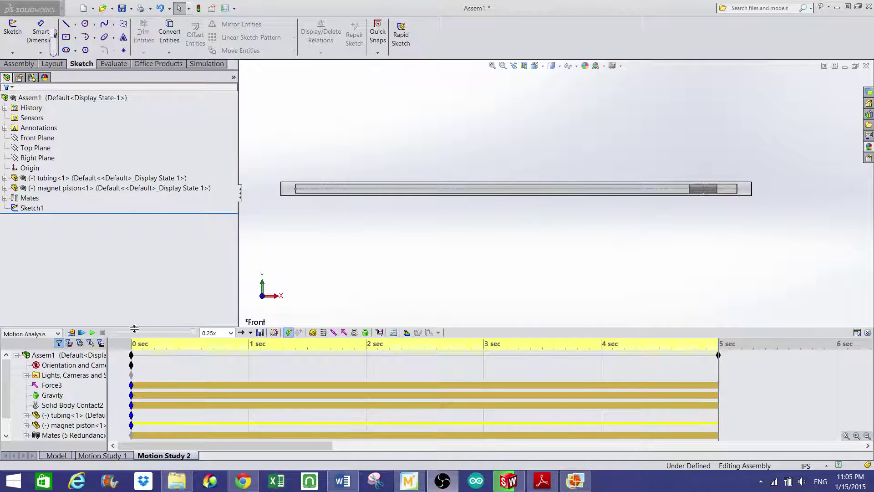
- Replay the motion study at 0.1x playback speed, then reselect Force3 in the tree
click(54, 385)
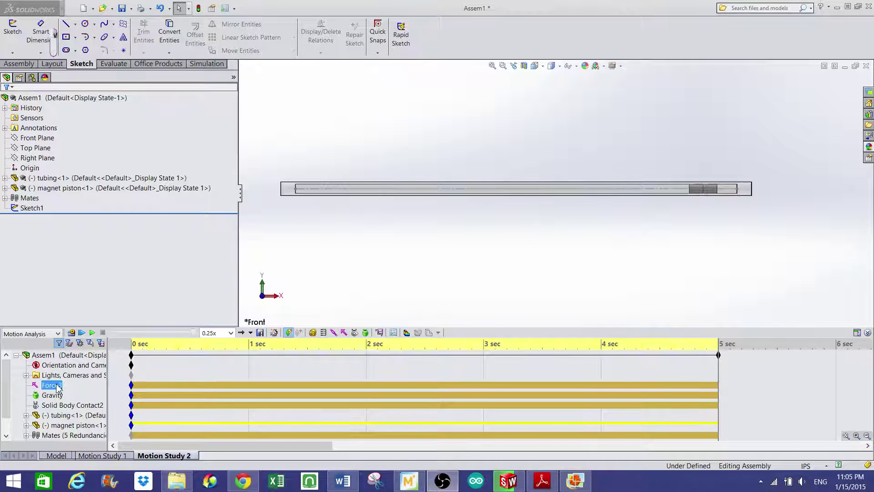
click(93, 333)
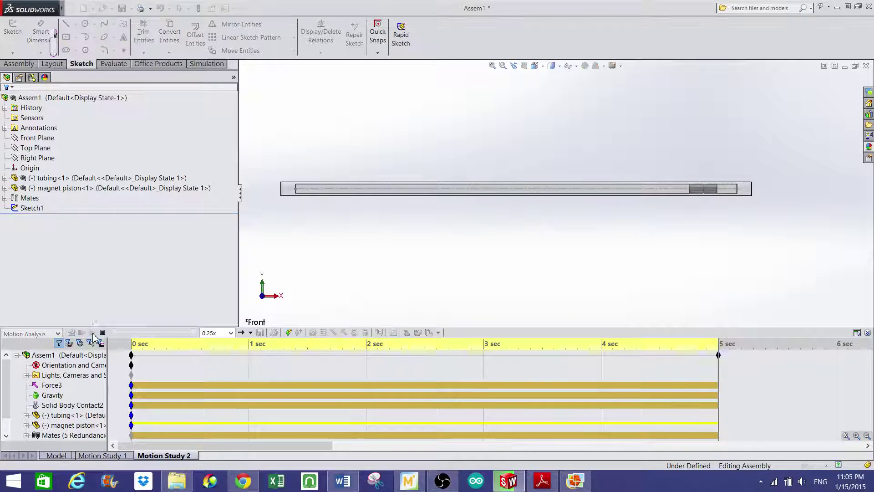
click(231, 332)
click(221, 344)
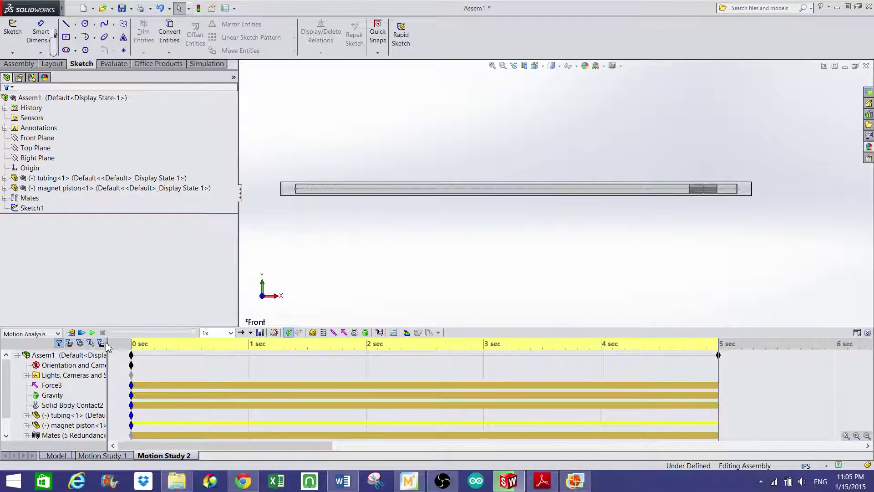
click(168, 362)
click(52, 385)
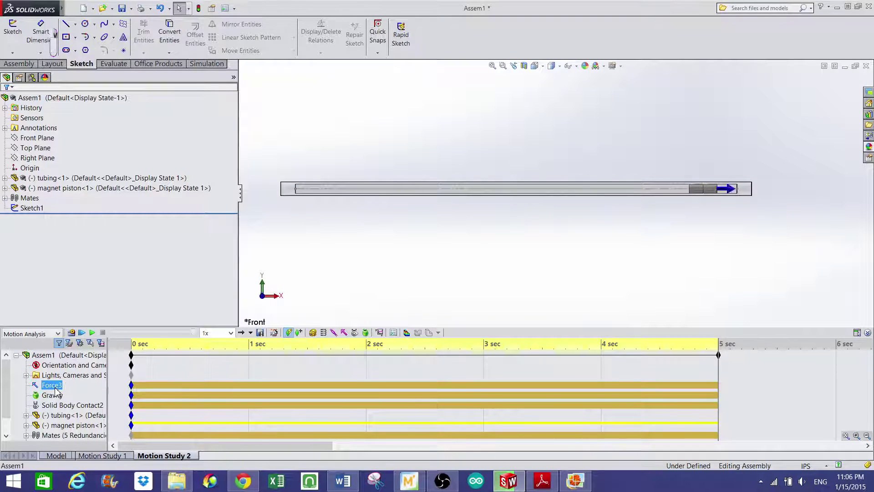
right_click(53, 386)
click(82, 297)
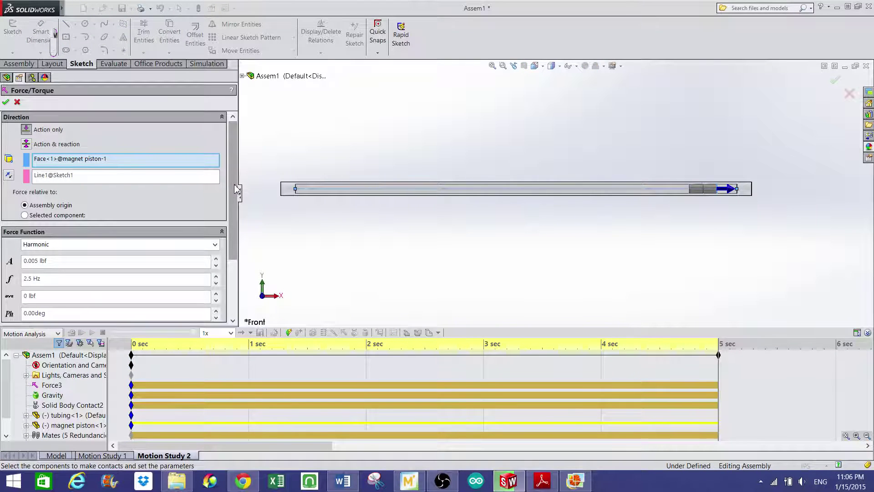
drag(233, 185, 501, 173)
scroll(234, 182, down, 1)
scroll(234, 180, up, 1)
scroll(238, 171, down, 1)
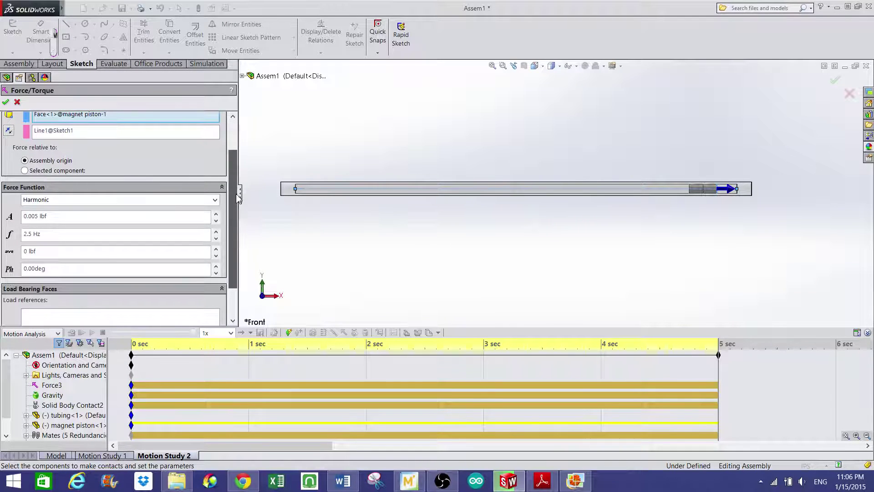
click(215, 201)
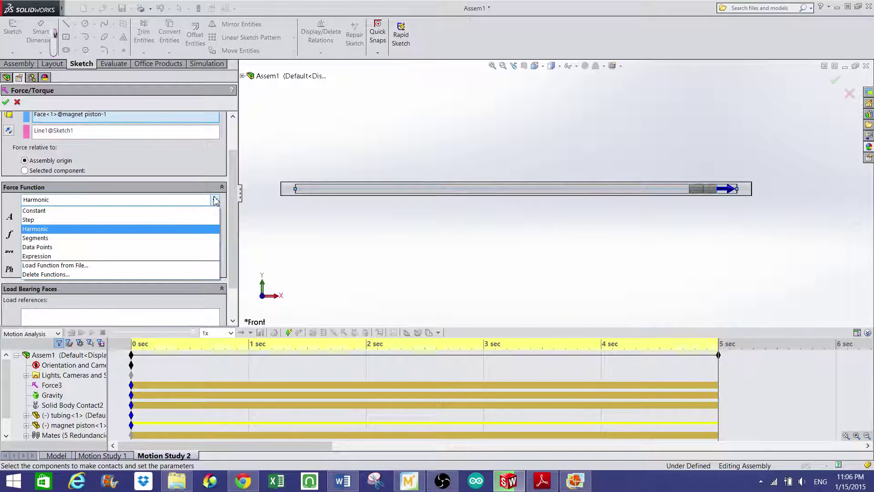
click(216, 200)
click(122, 216)
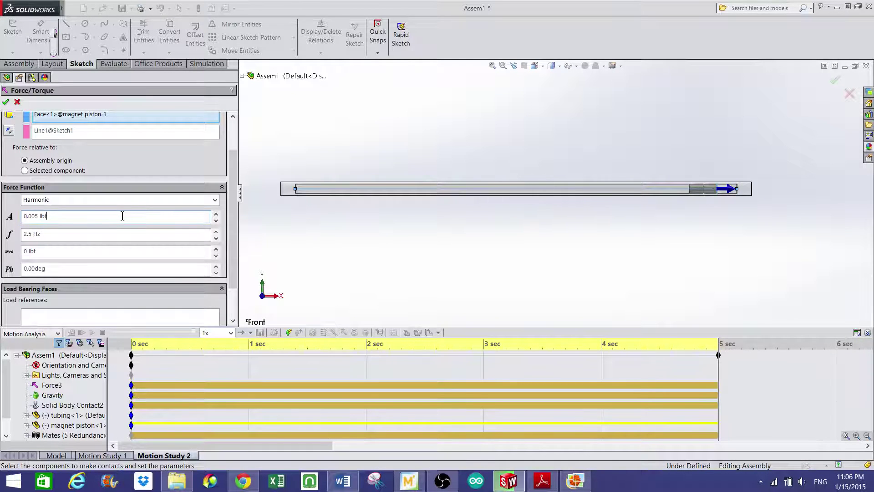
click(96, 234)
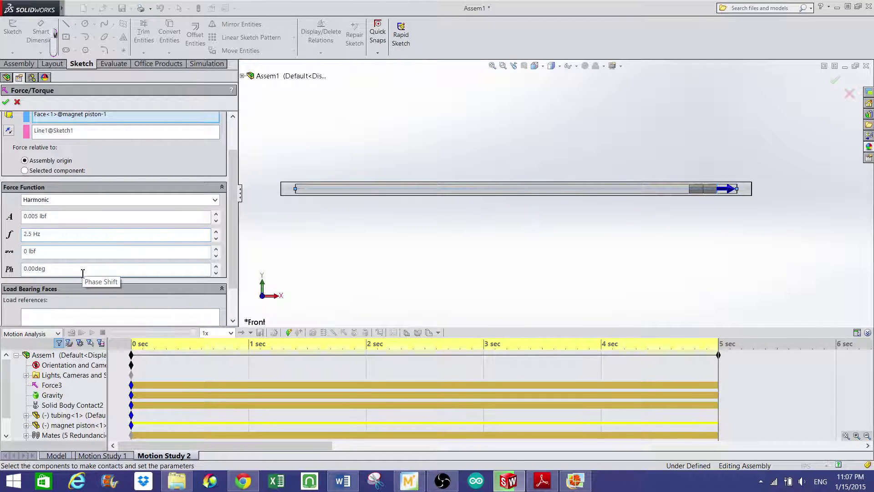
click(74, 258)
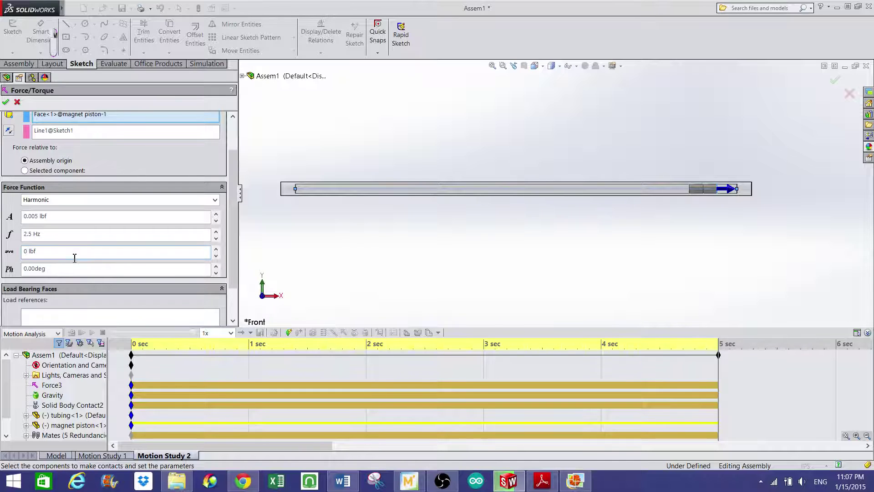
scroll(230, 290, down, 2)
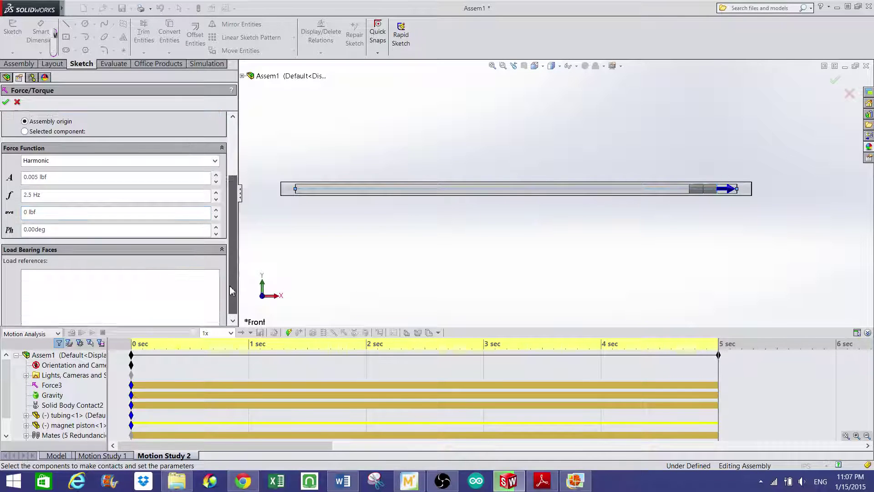
scroll(230, 290, up, 4)
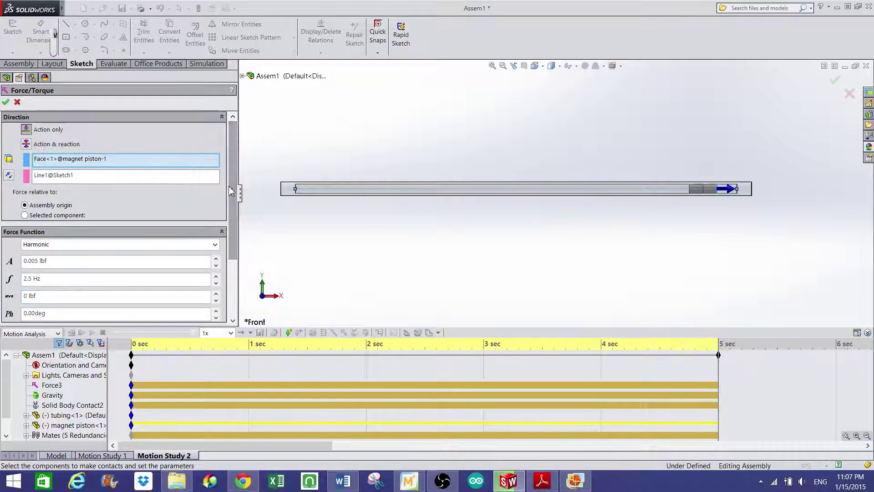
click(9, 104)
- Edit Solid Body Contact2 and review its Acrylic friction values: kinetic 0.32, static 0.15
click(53, 394)
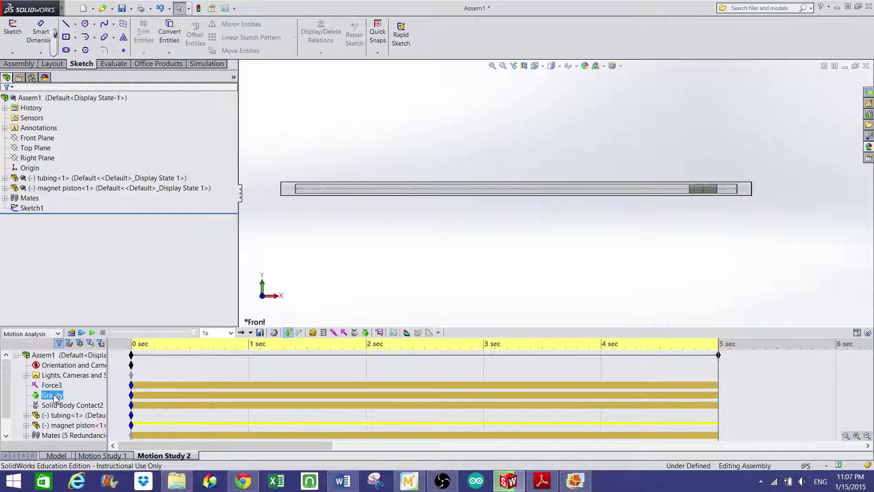
click(63, 406)
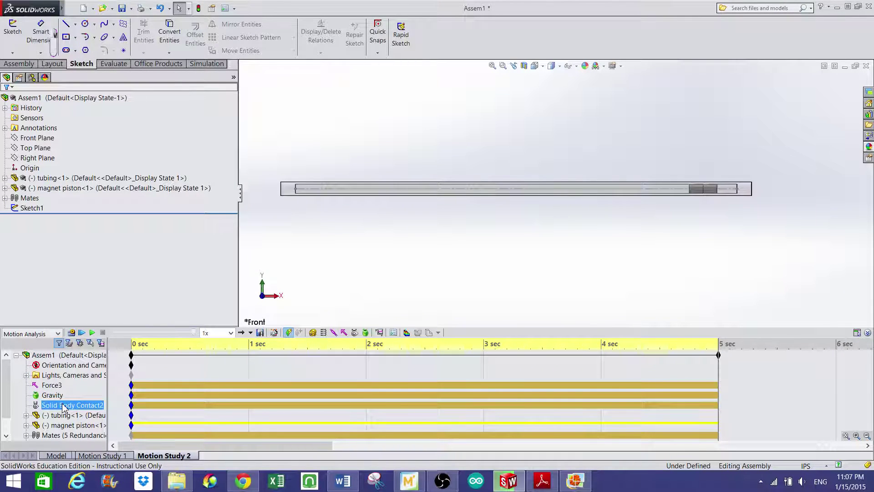
right_click(63, 406)
click(93, 335)
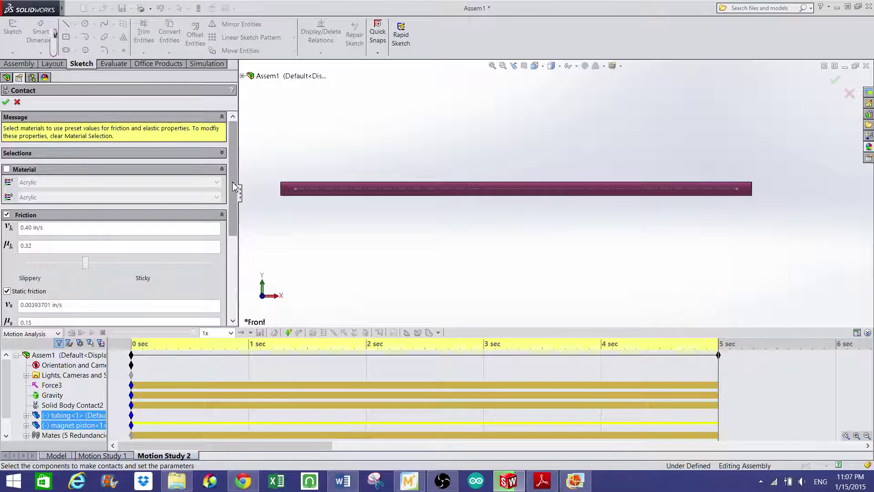
click(222, 153)
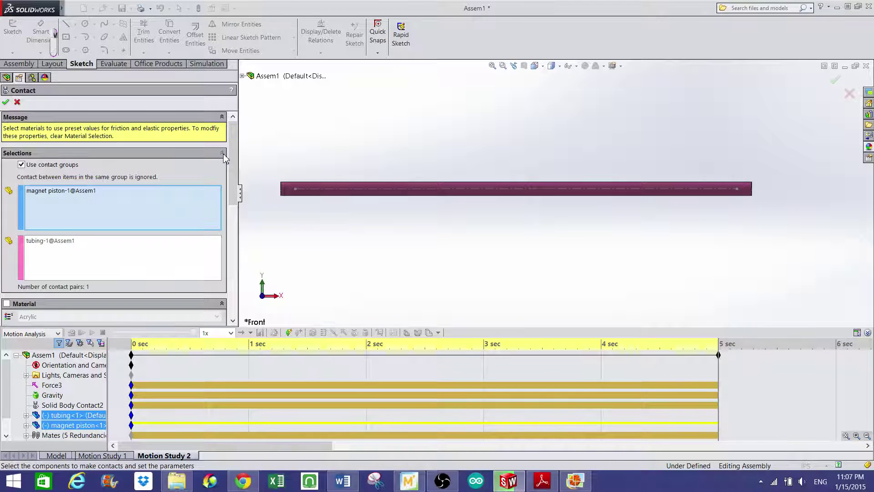
click(223, 154)
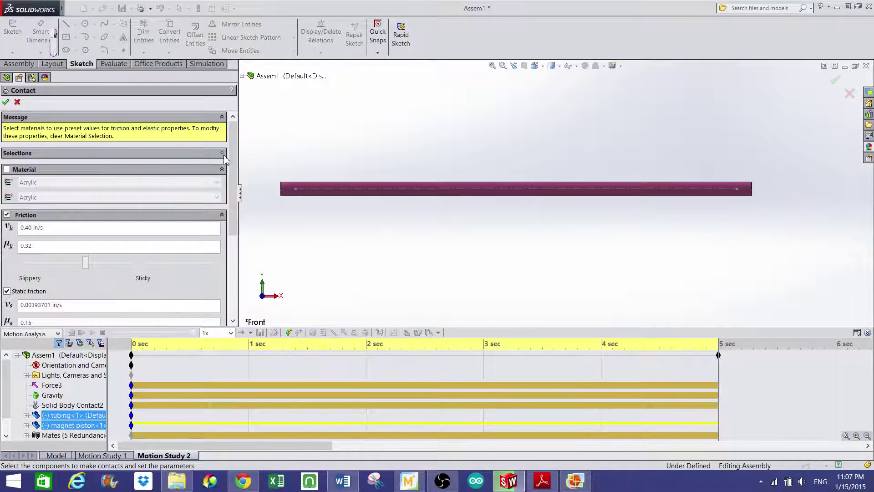
drag(231, 154, 233, 195)
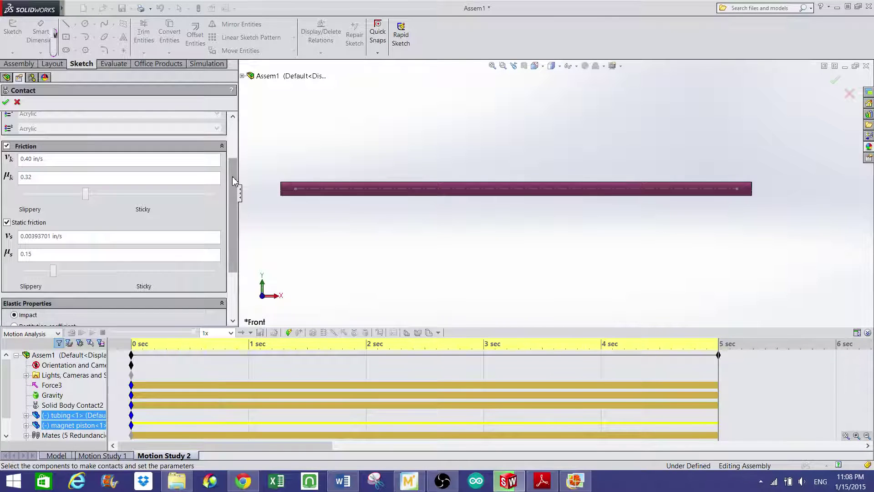
scroll(232, 176, up, 3)
scroll(235, 166, up, 3)
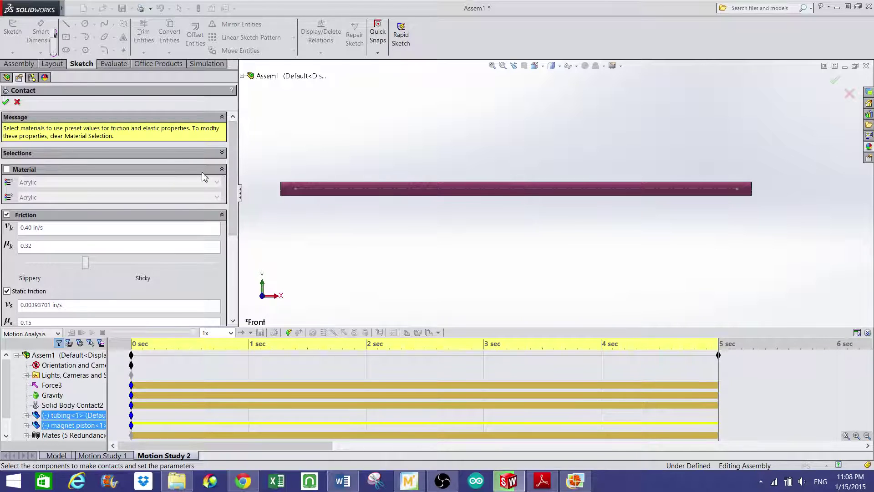
scroll(232, 154, down, 2)
scroll(231, 158, down, 2)
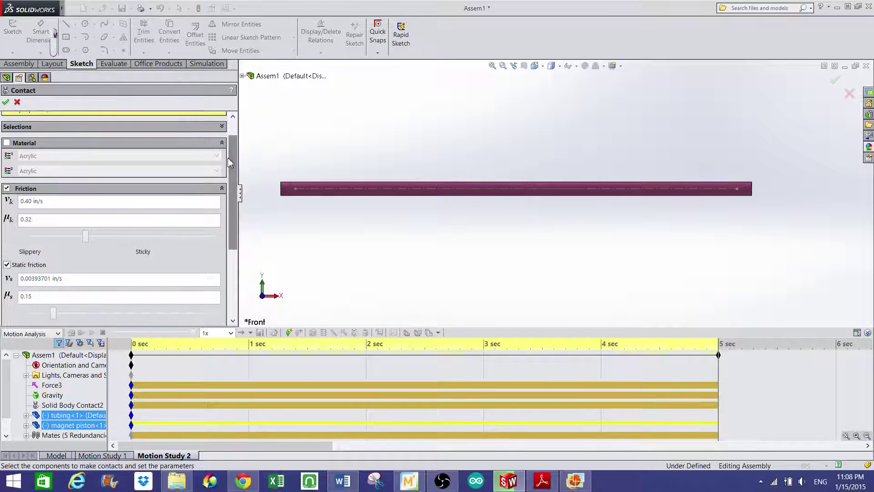
- Cancel the Contact PropertyManager, leaving Solid Body Contact2 unchanged
click(18, 102)
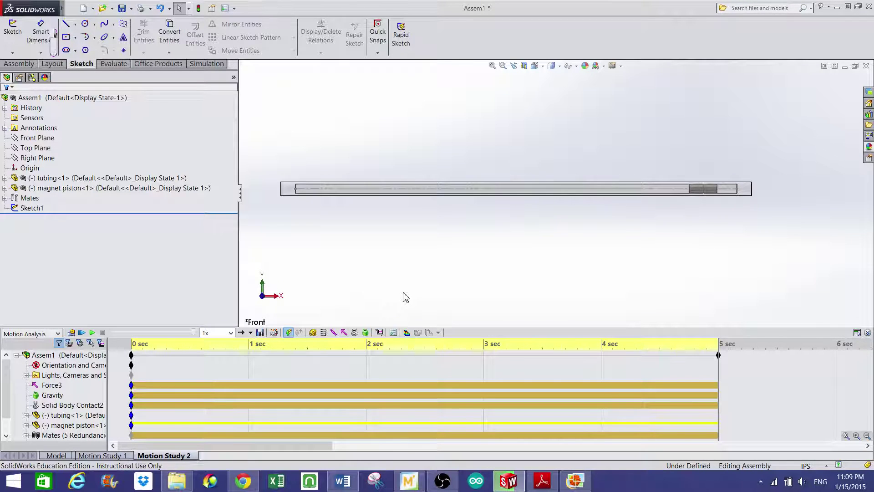
- Start a Linear Displacement result under the Displacement/Velocity/Acceleration category
click(380, 333)
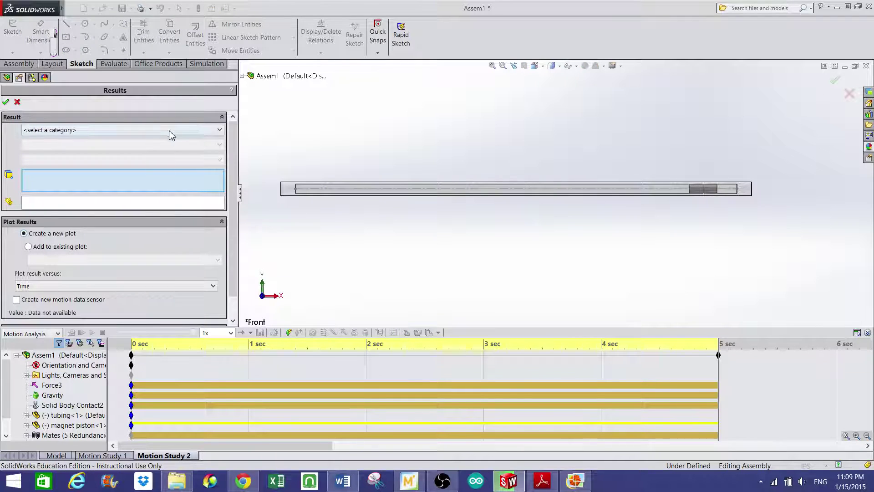
click(170, 131)
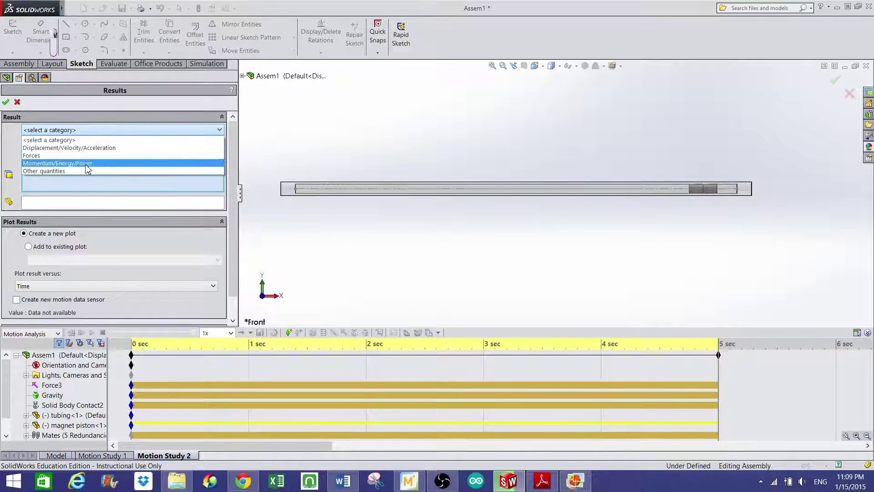
click(123, 153)
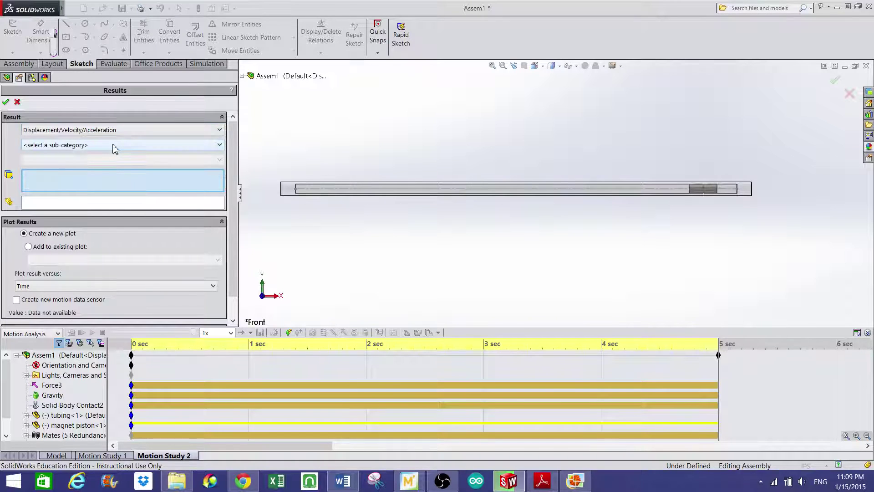
click(114, 145)
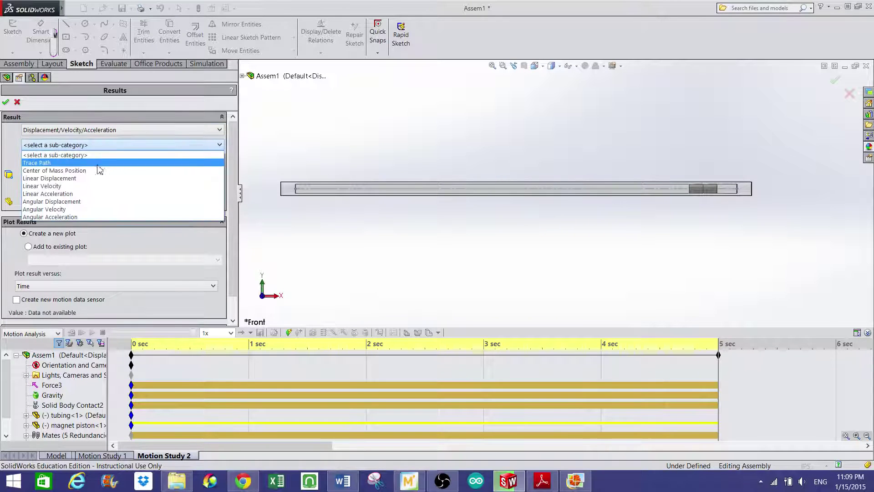
click(76, 178)
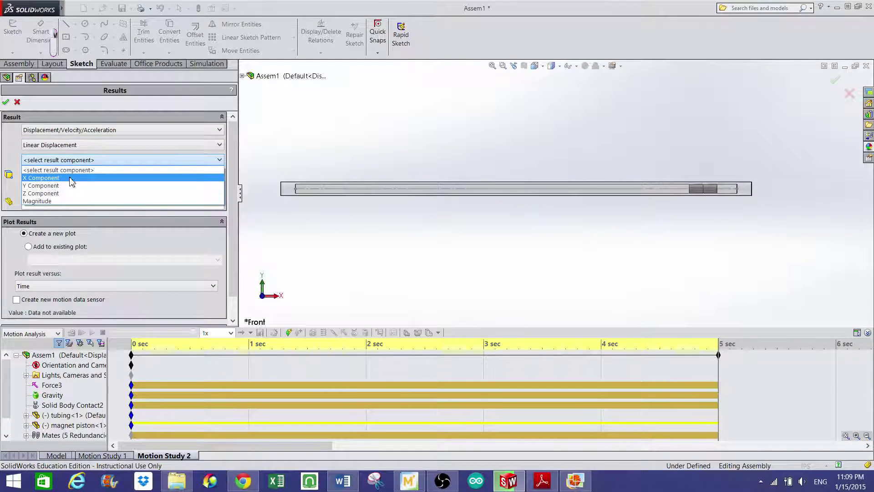
click(70, 178)
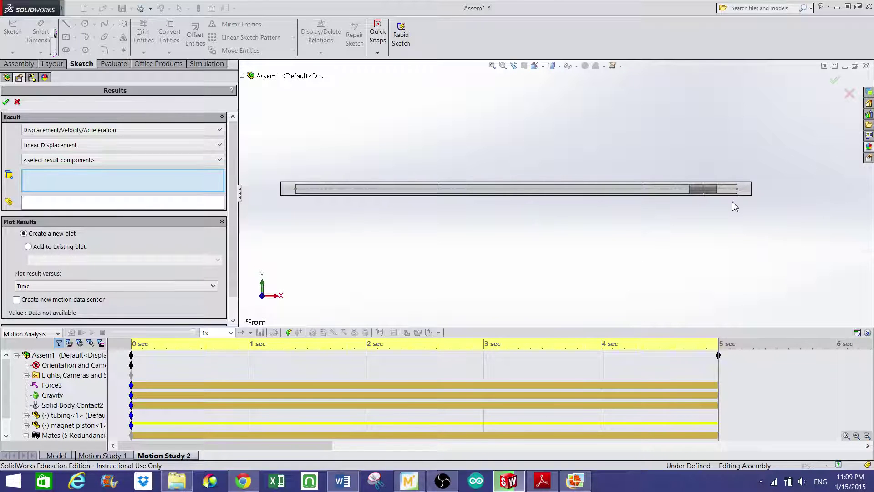
- Use the piston's end face and X Component to create Plot9, placed upper left
key(Left)
scroll(735, 206, up, 2)
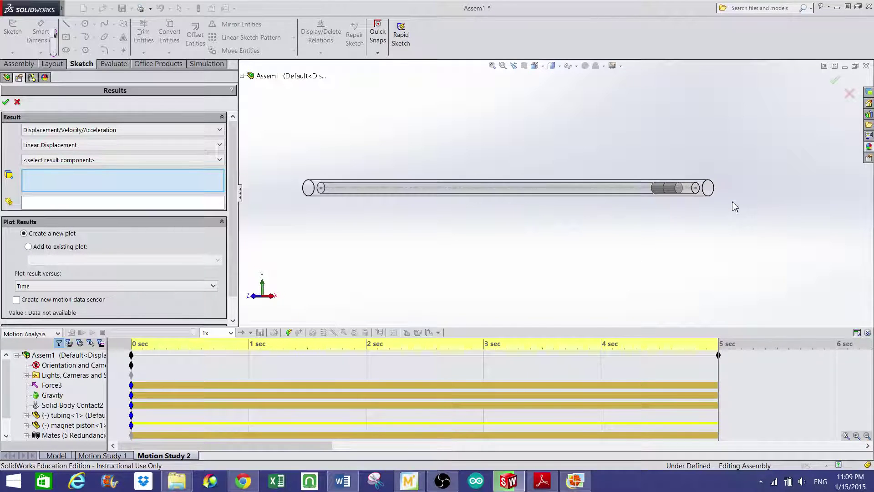
scroll(734, 207, down, 3)
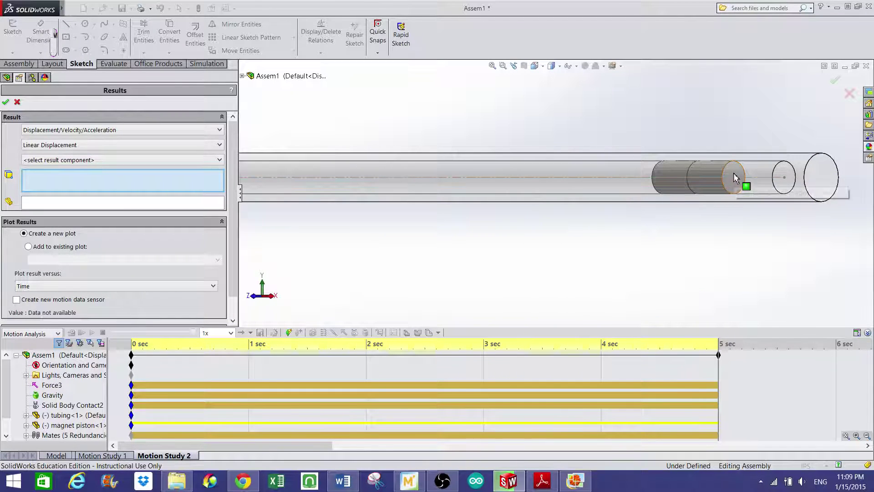
click(735, 181)
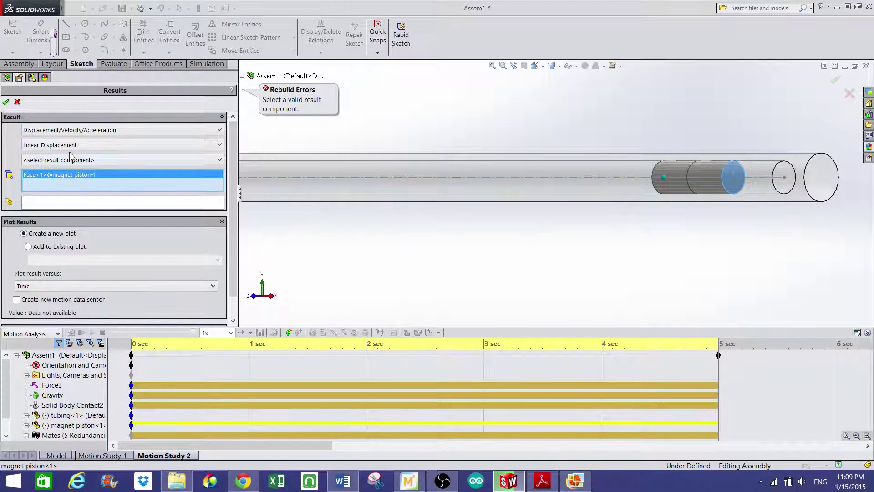
click(81, 161)
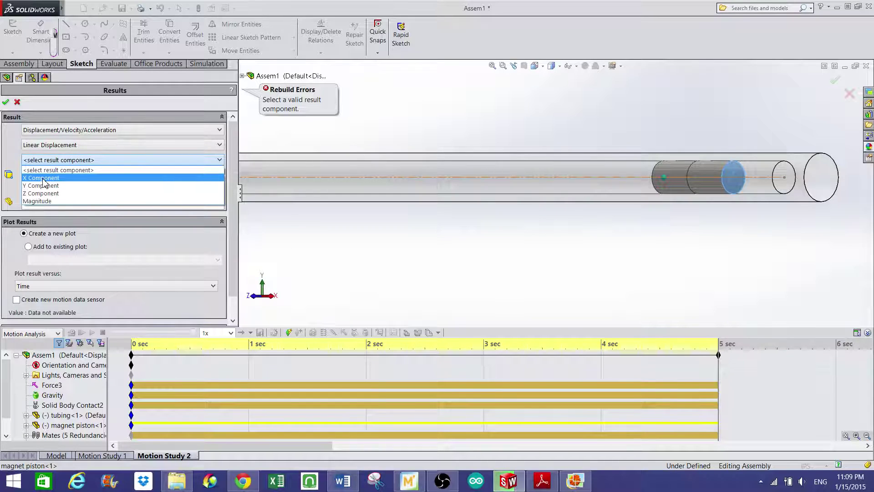
click(44, 178)
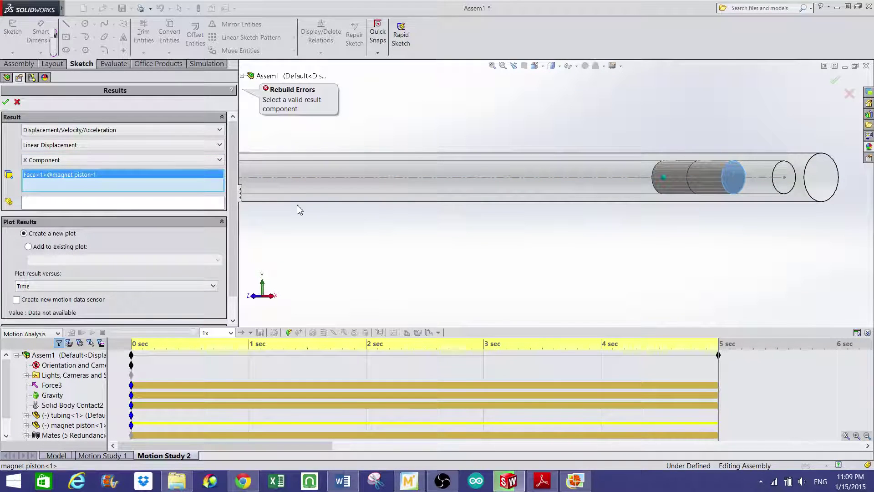
key(Return)
drag(597, 200, 282, 104)
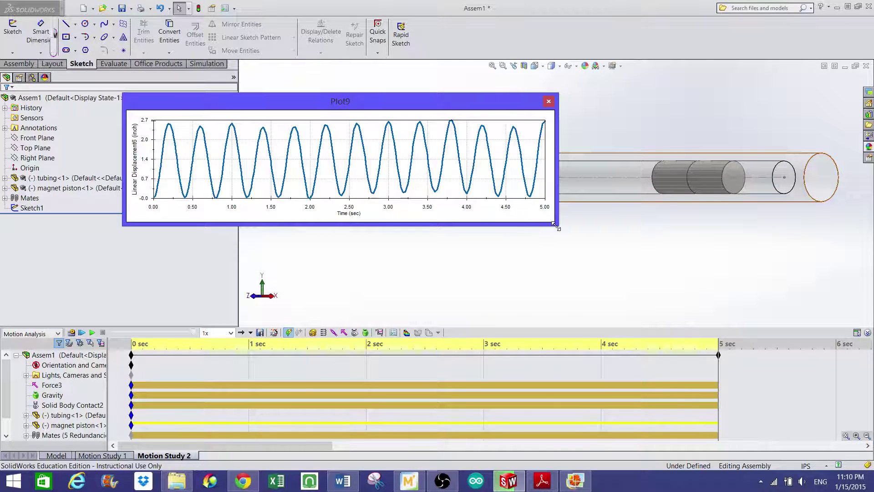
- Enlarge the Plot9 displacement graph and reposition it near the top of the screen
drag(556, 225, 686, 363)
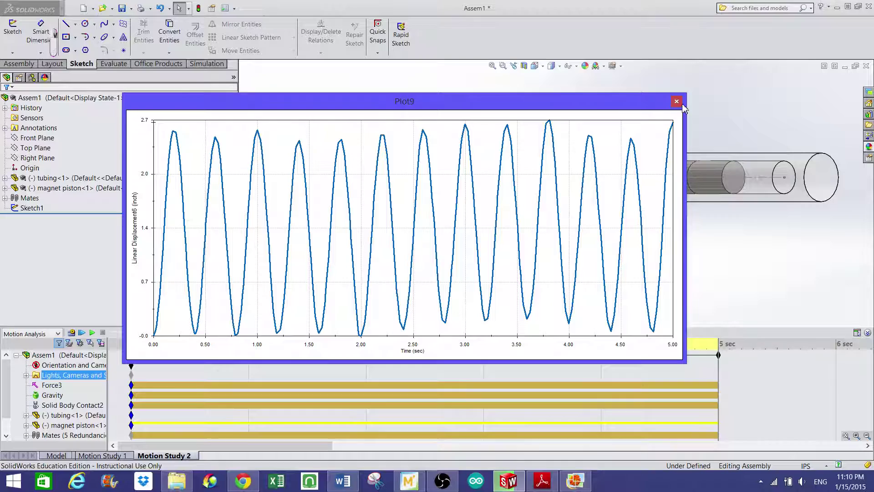
drag(634, 106, 669, 138)
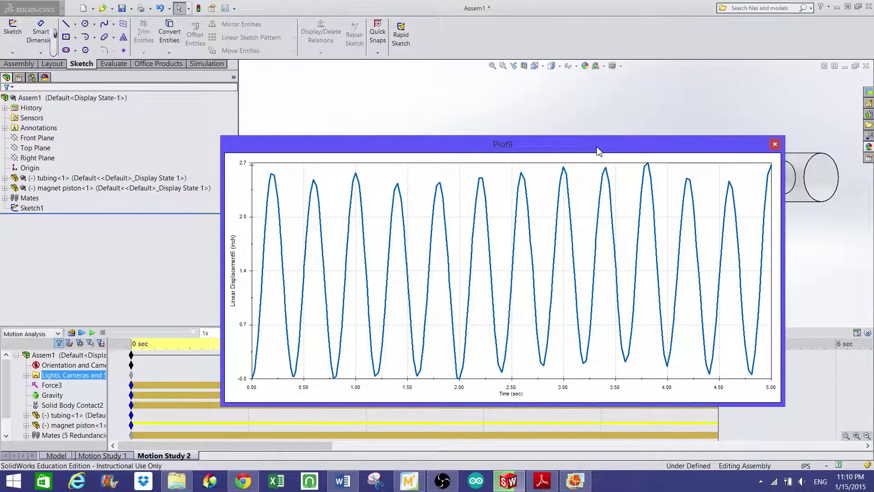
drag(595, 146, 492, 58)
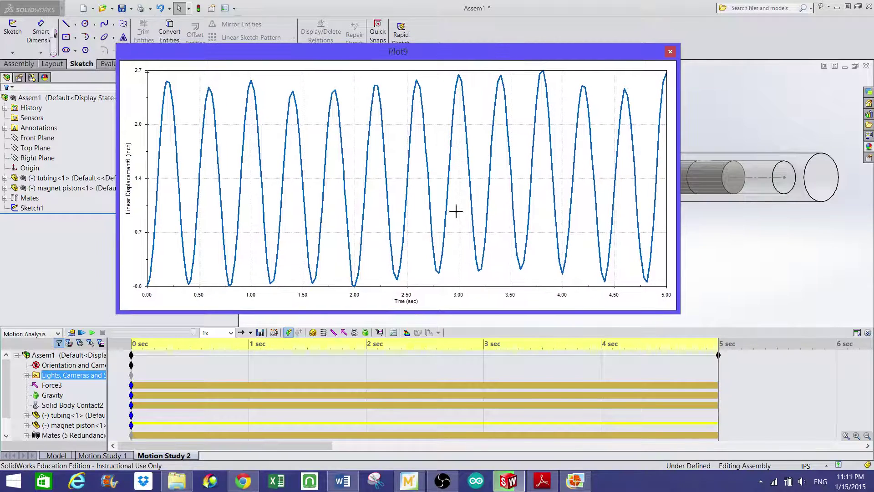
- Start a new Linear Acceleration result under Displacement/Velocity/Acceleration
click(393, 333)
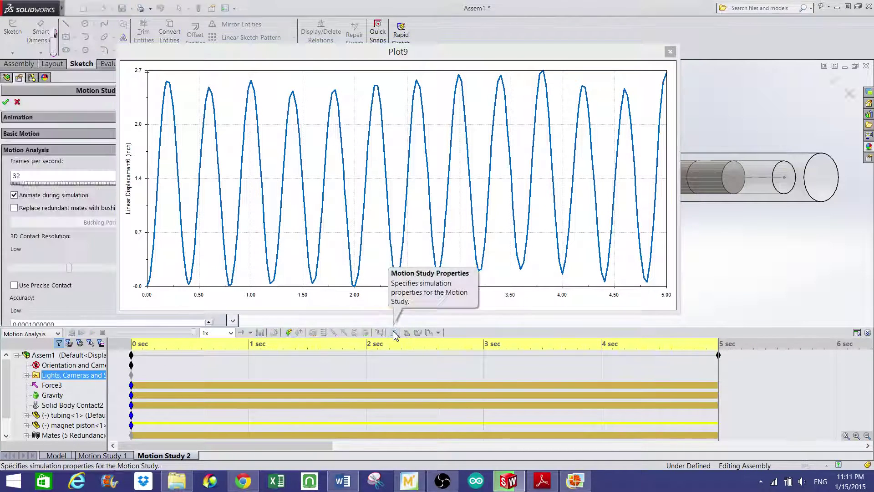
click(16, 102)
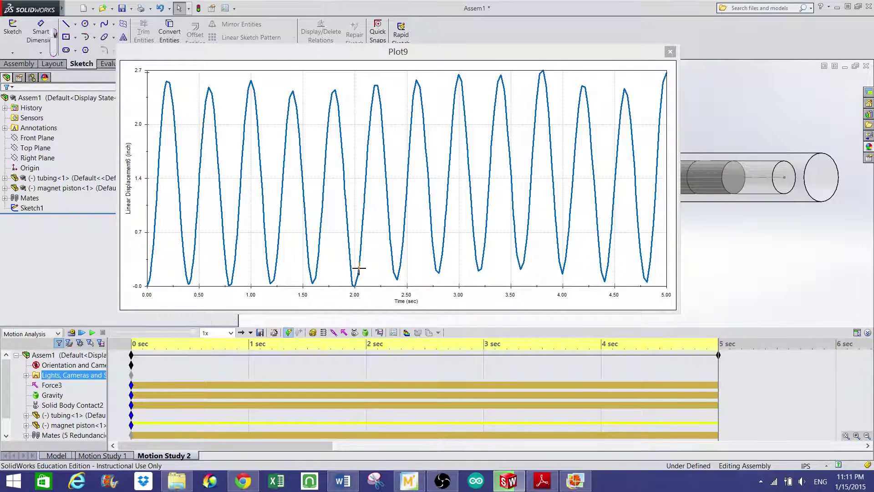
click(379, 333)
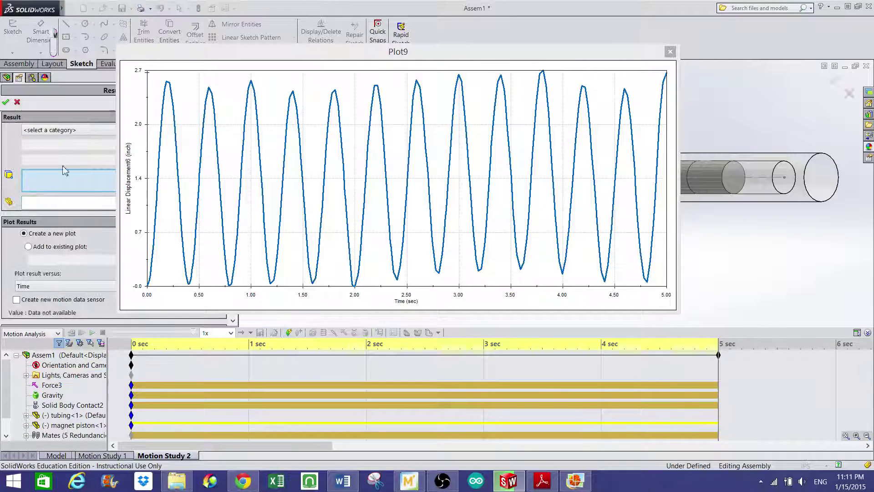
click(70, 130)
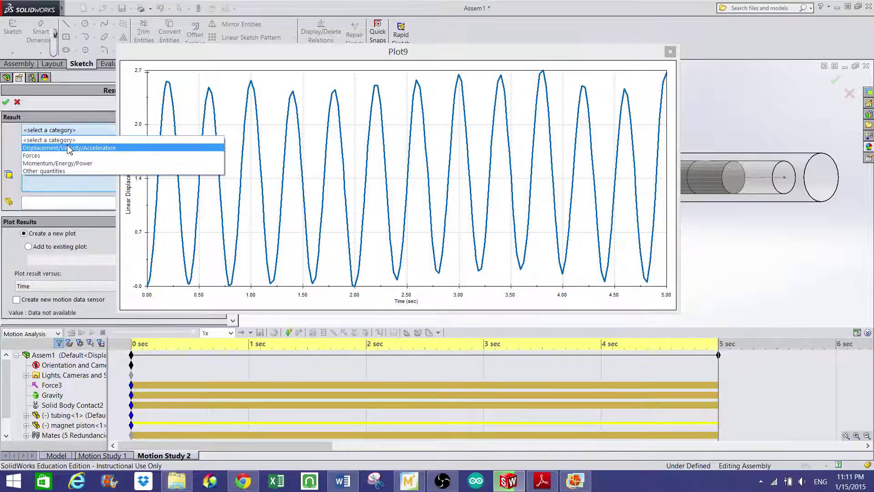
click(68, 148)
click(69, 145)
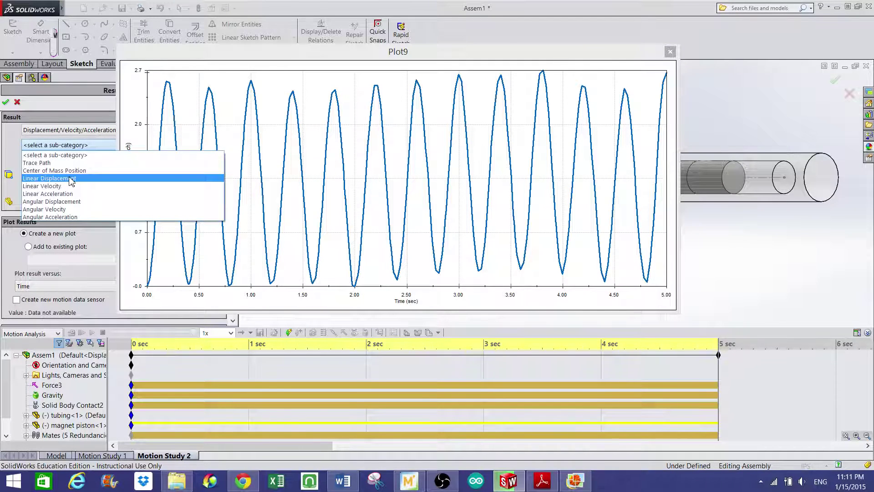
click(65, 193)
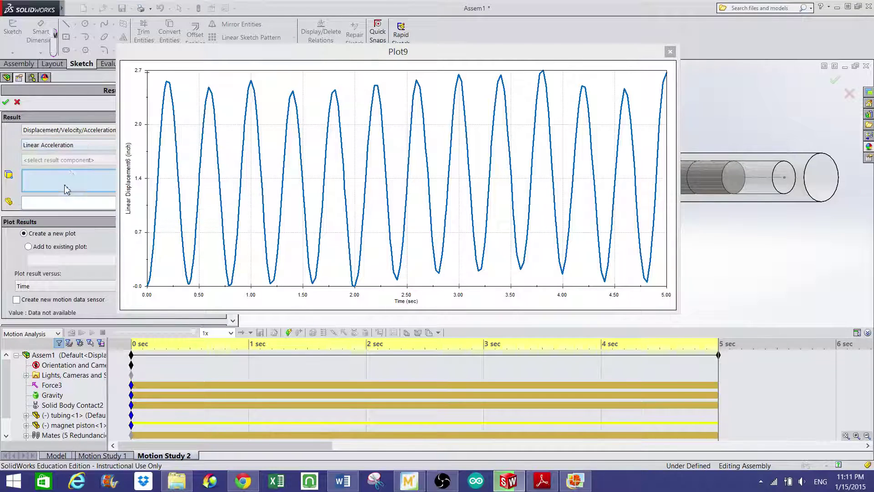
- Plot the X component on the piston's end face as Plot10, placed over Plot9
click(68, 159)
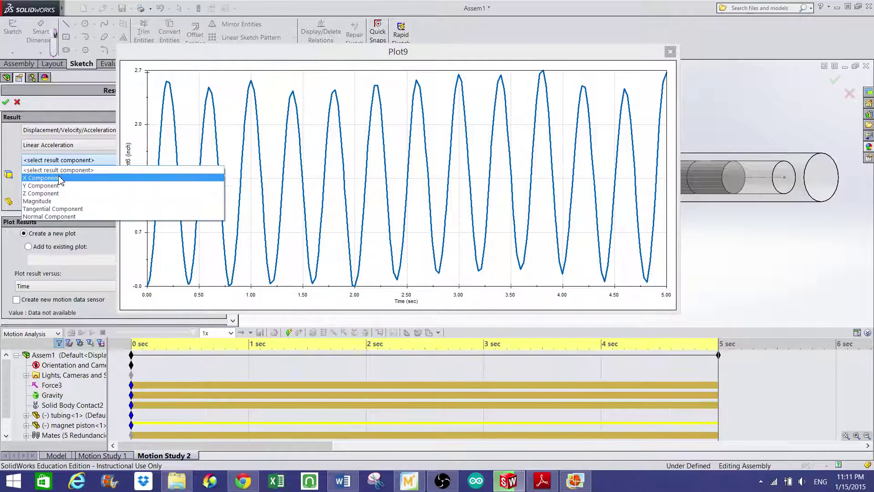
click(61, 178)
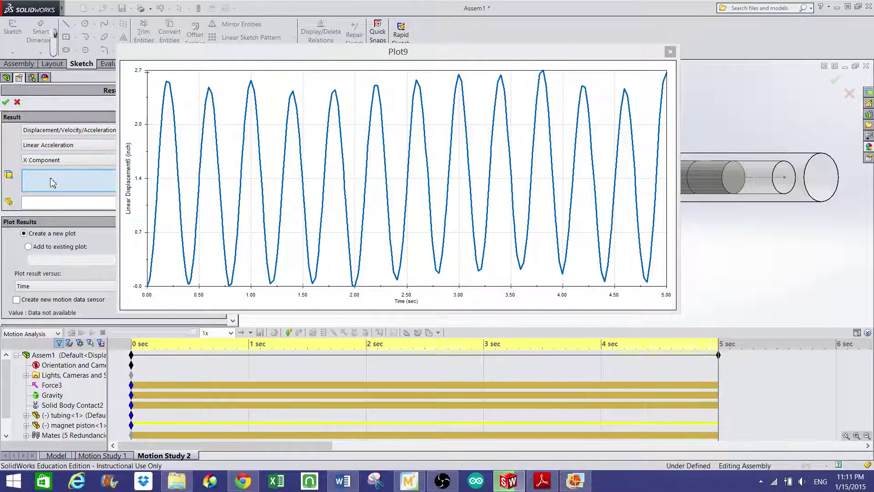
click(738, 177)
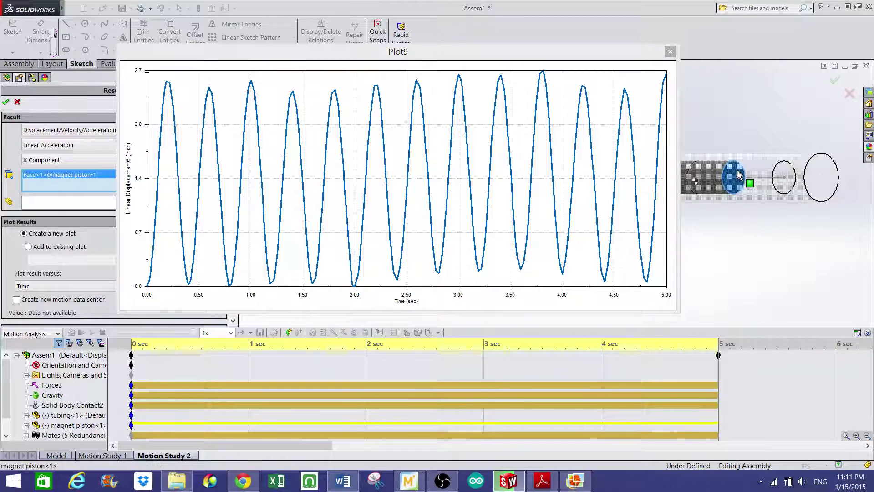
click(7, 103)
drag(640, 73, 419, 125)
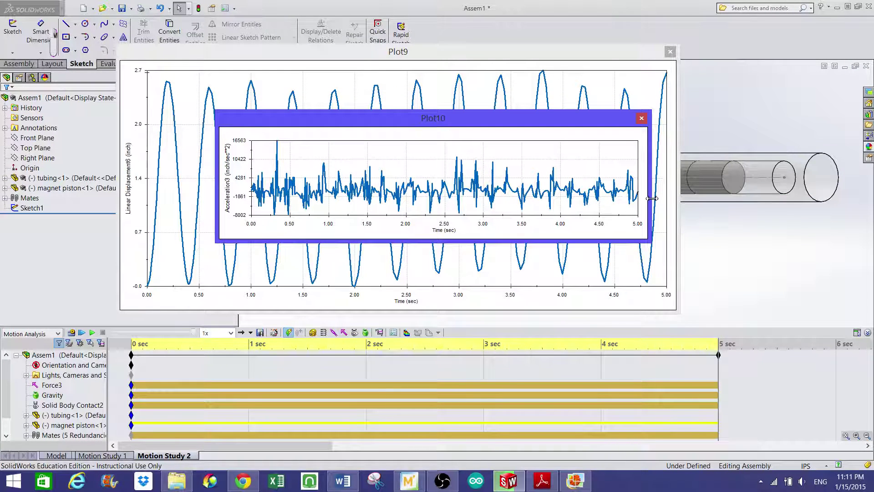
- Widen and enlarge the Plot10 acceleration graph to inspect it, then close it
drag(651, 198, 769, 194)
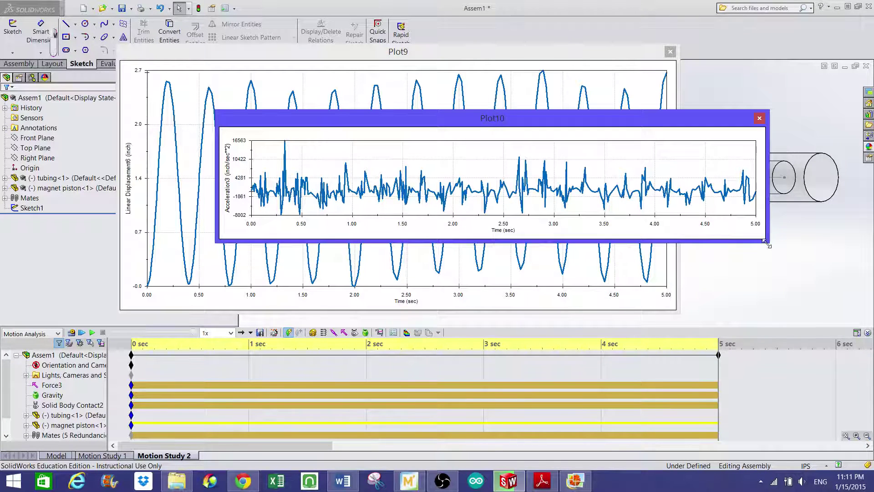
drag(766, 242, 799, 319)
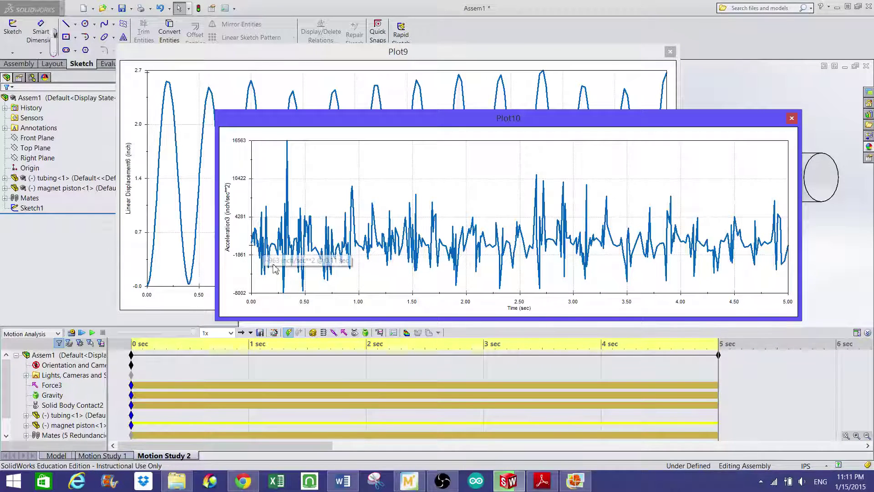
click(369, 356)
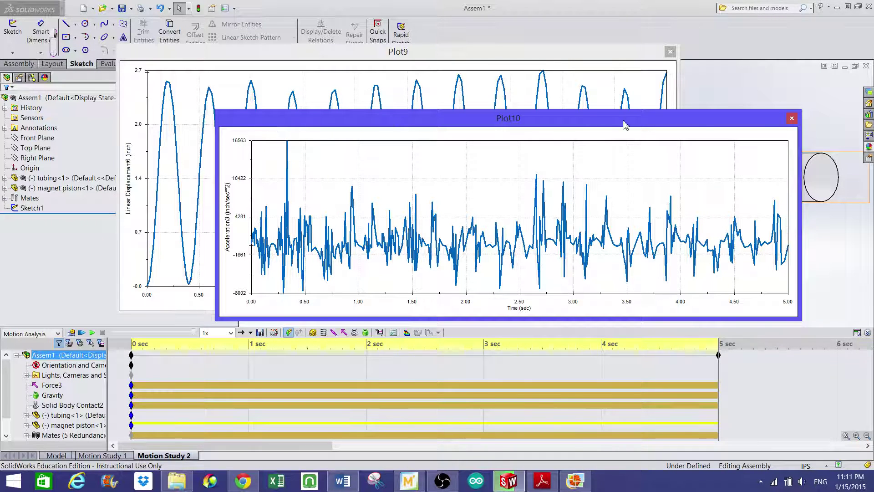
click(791, 119)
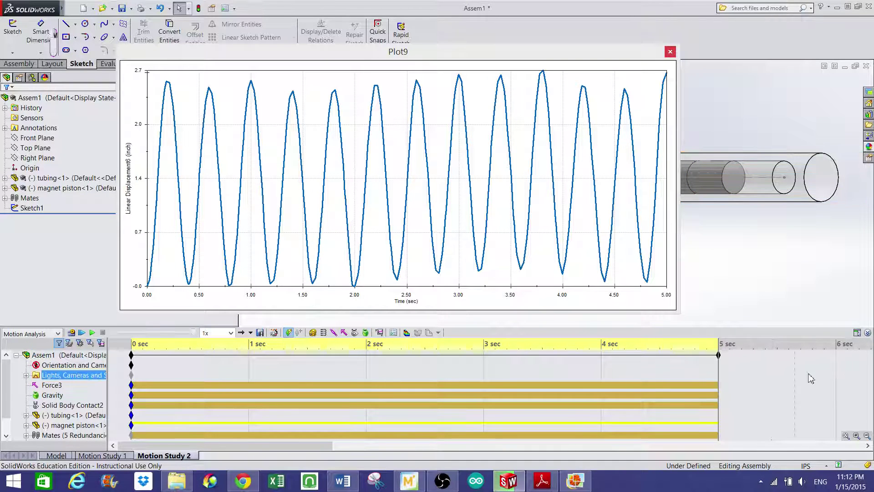
- Close Plot9, then review Force3's 0.005 lbf, 2.5 Hz harmonic settings and cancel unchanged
click(671, 52)
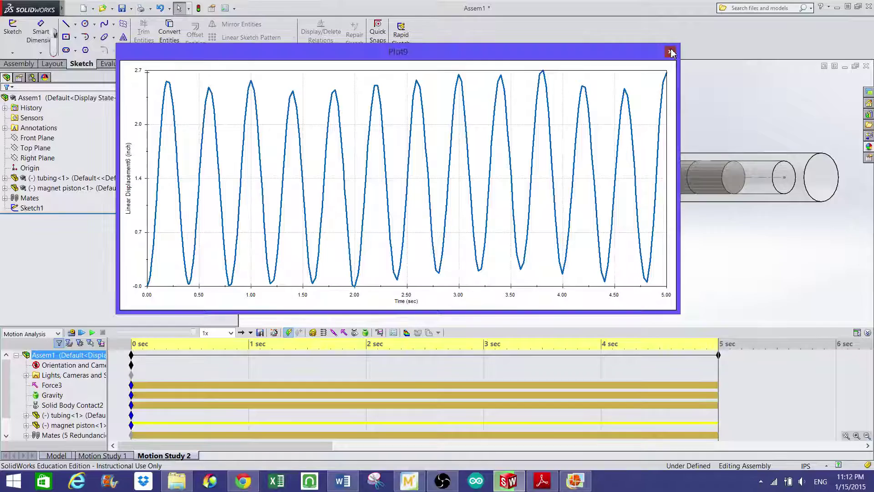
click(670, 52)
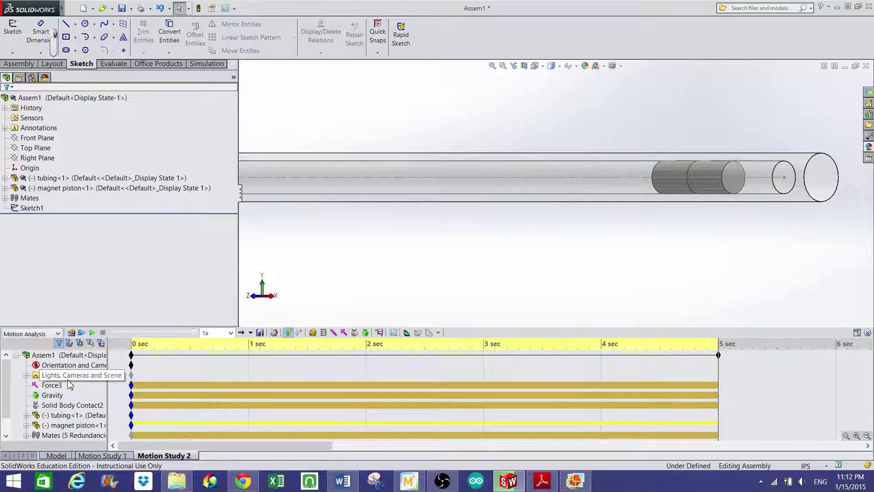
click(51, 384)
right_click(51, 385)
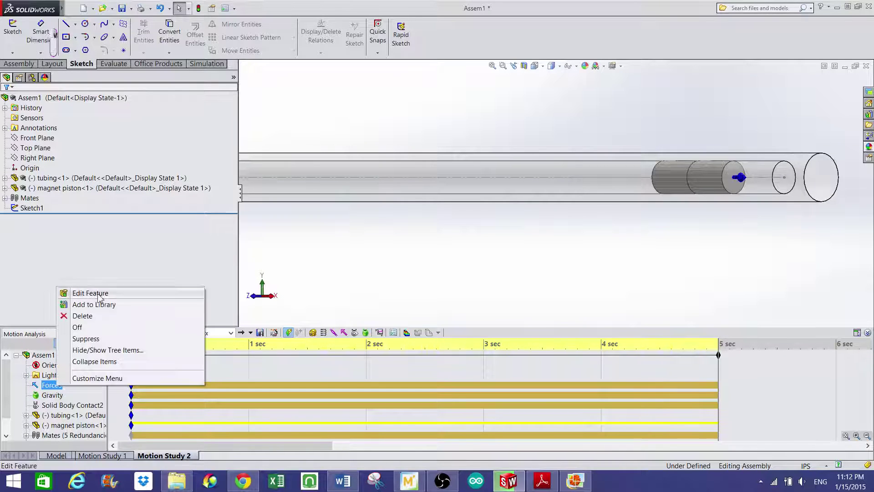
click(99, 295)
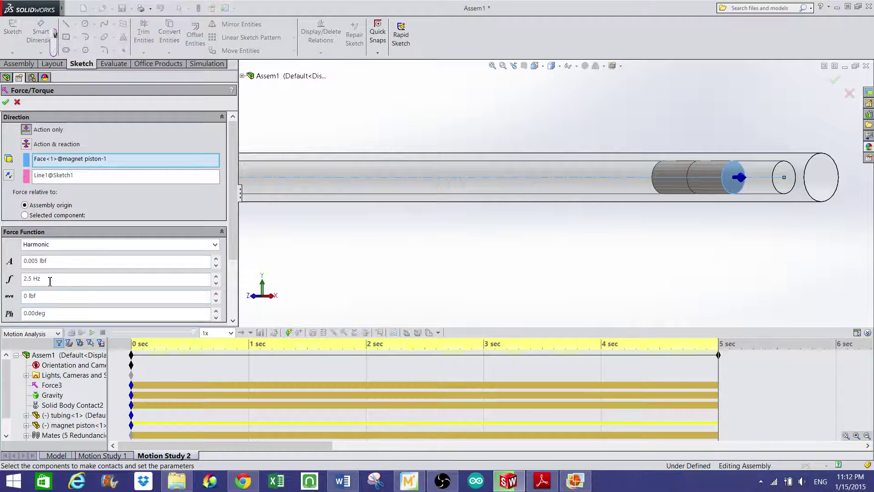
click(17, 102)
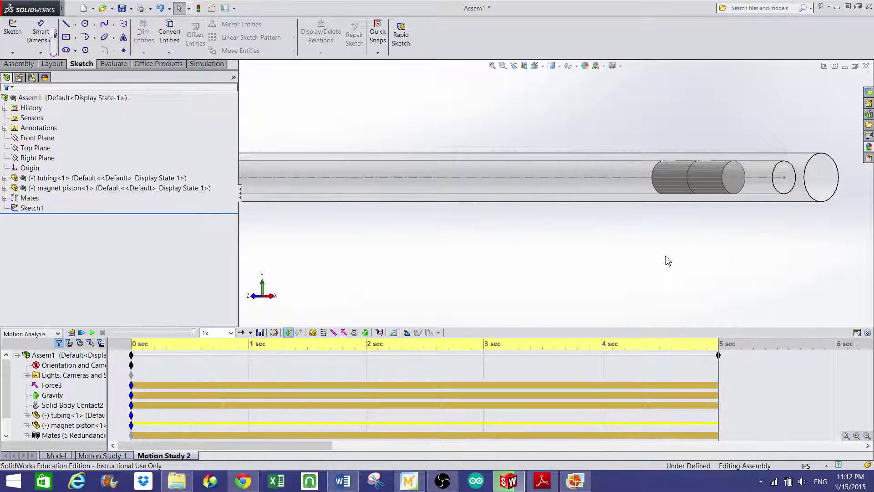
click(737, 289)
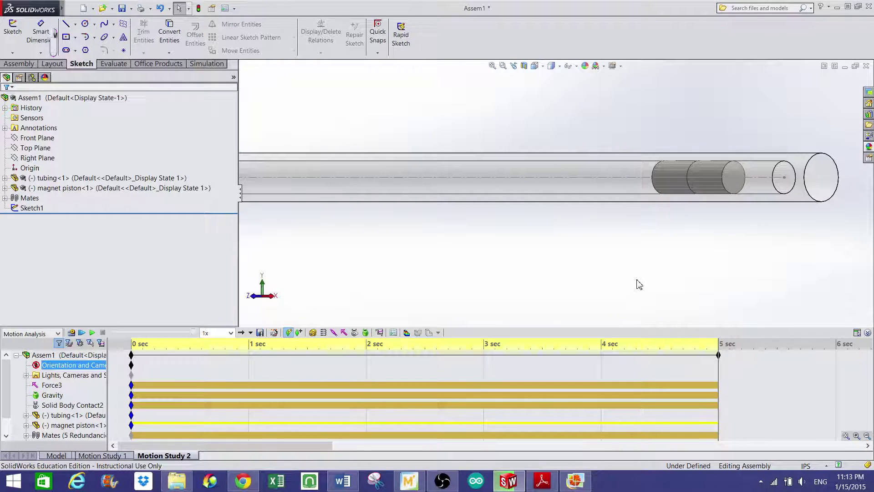
- Switch the tubing-and-piston assembly to the standard front view using the orientation cube
key(space)
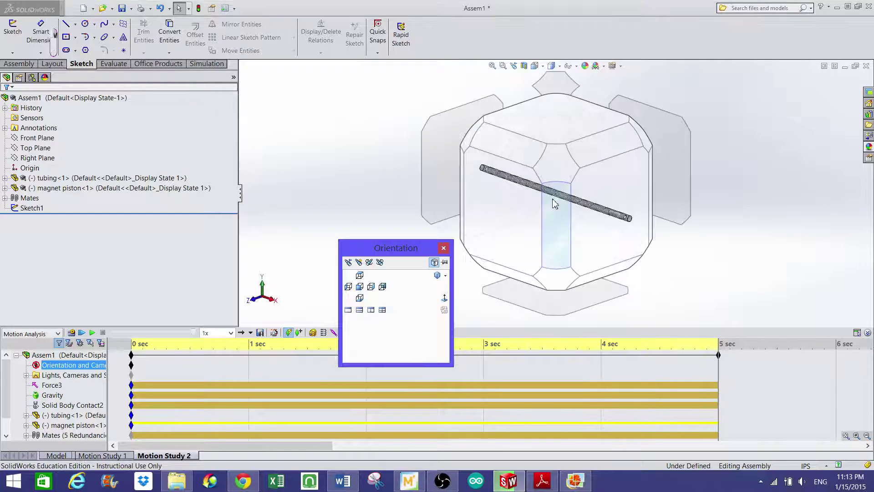
click(537, 206)
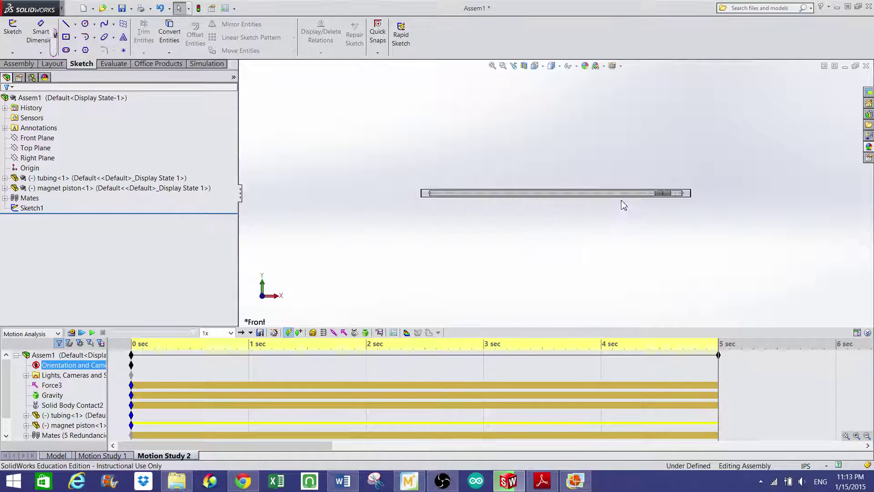
- Edit Force3 to change its harmonic amplitude from 0.005 lbf to 0.01 lbf and accept
click(51, 385)
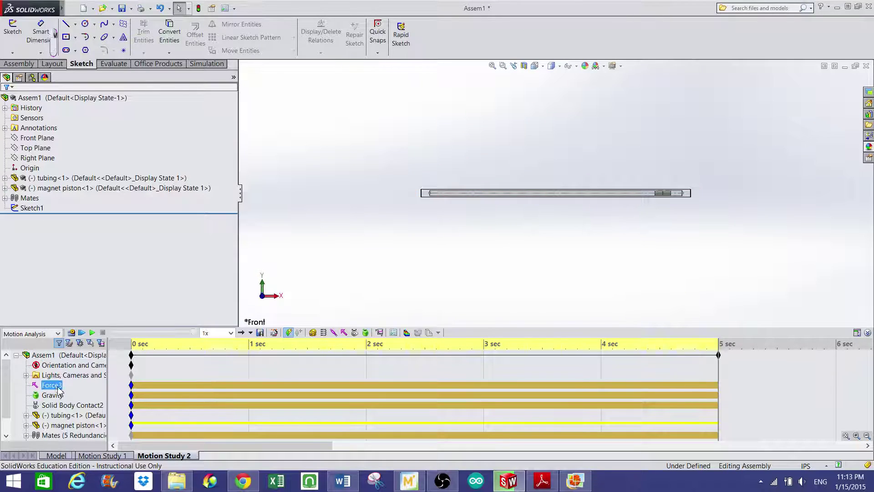
right_click(57, 386)
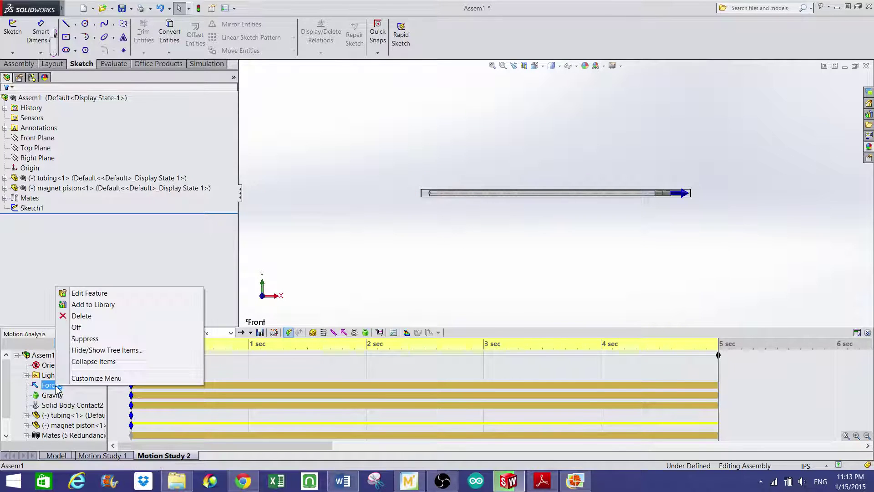
click(82, 293)
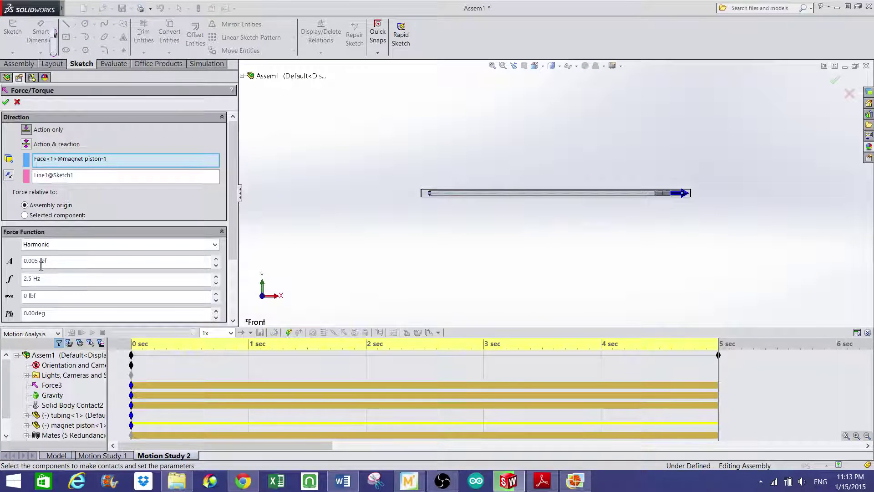
click(37, 261)
key(BackSpace)
key(BackSpace)
text(1)
click(6, 101)
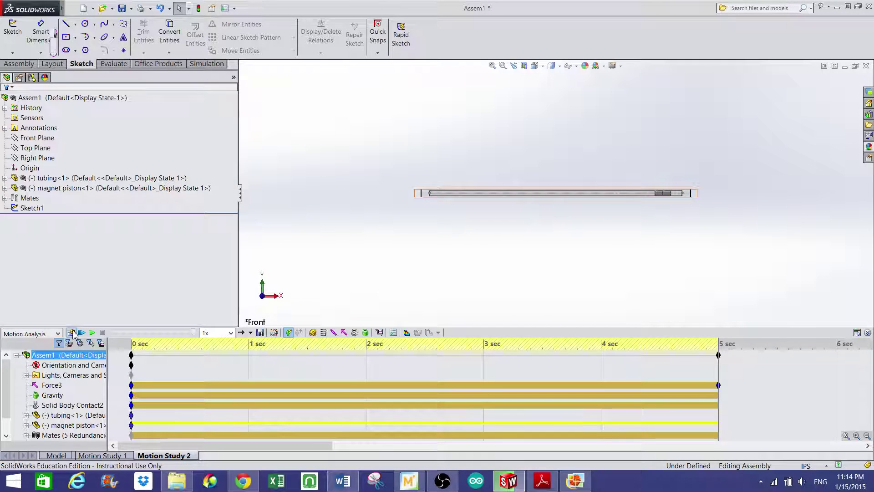
- Recalculate Motion Study 2 with the 0.01 lbf force, running to about 0.5 seconds
click(72, 332)
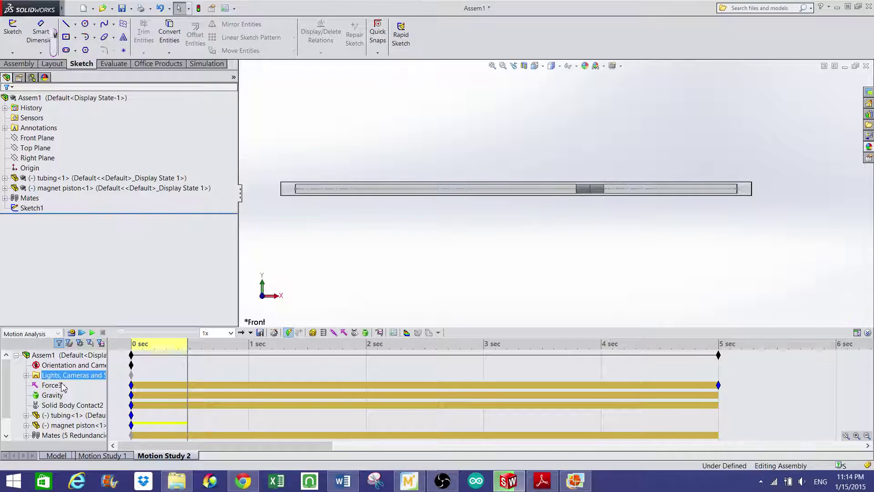
- Set Force3's amplitude to 0.1 lbf, then recalculate the motion study up to about 1.2 seconds
click(53, 385)
right_click(55, 390)
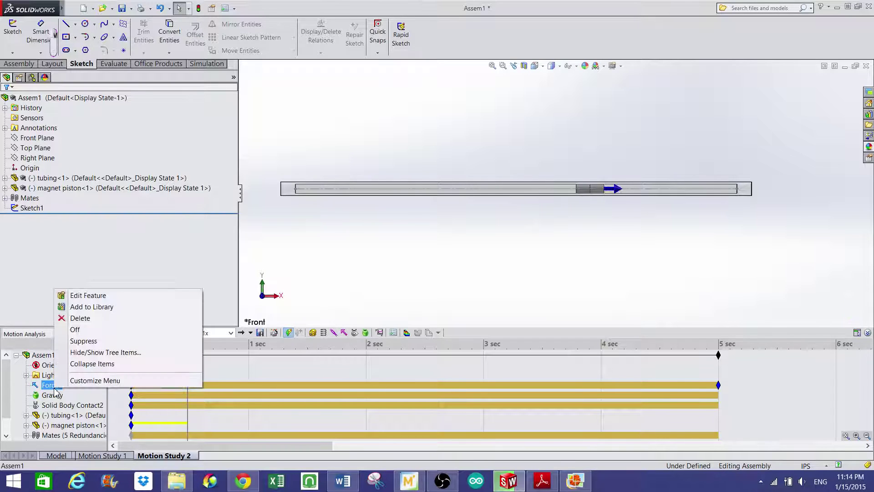
click(90, 295)
double_click(35, 260)
text(0.01 lbf)
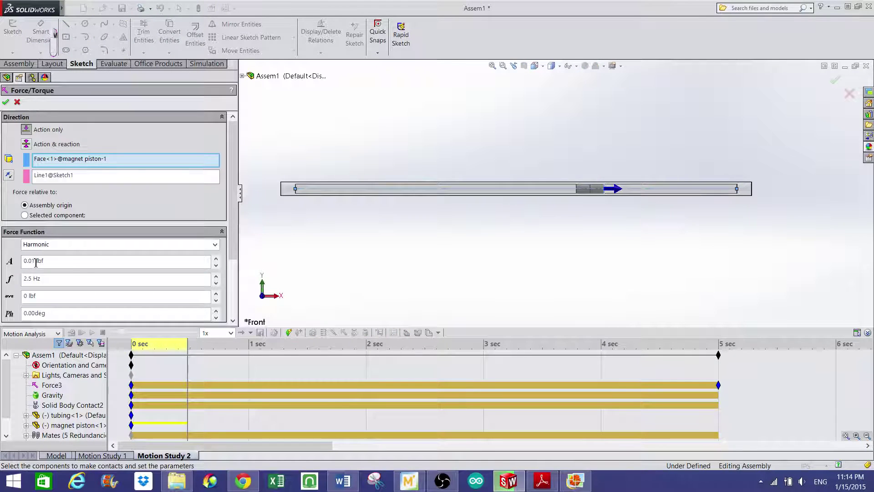
key(BackSpace)
key(BackSpace)
text(1)
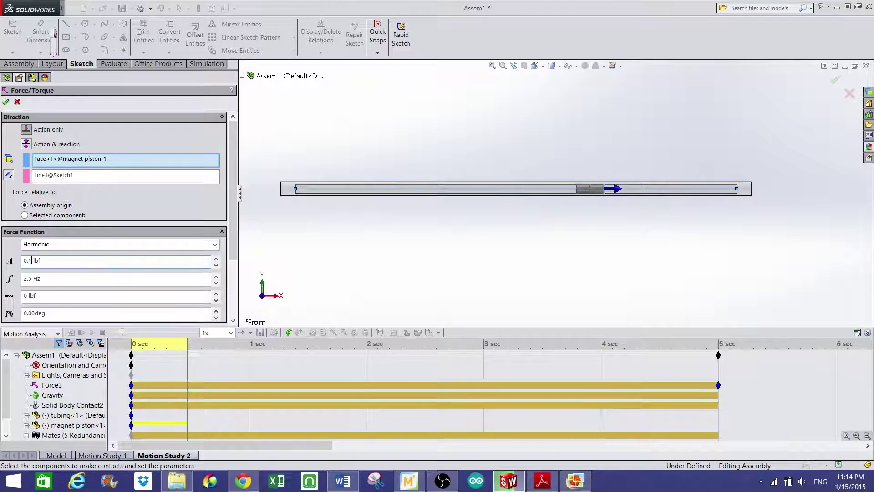
click(6, 101)
click(93, 368)
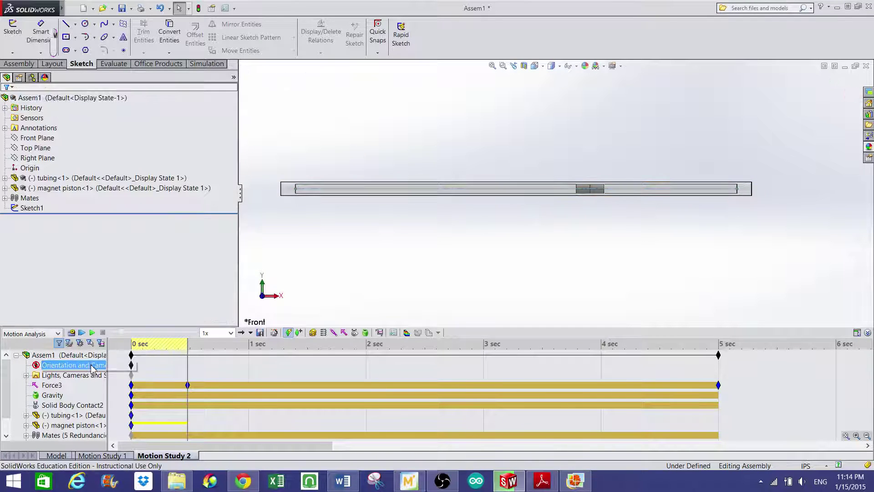
click(73, 333)
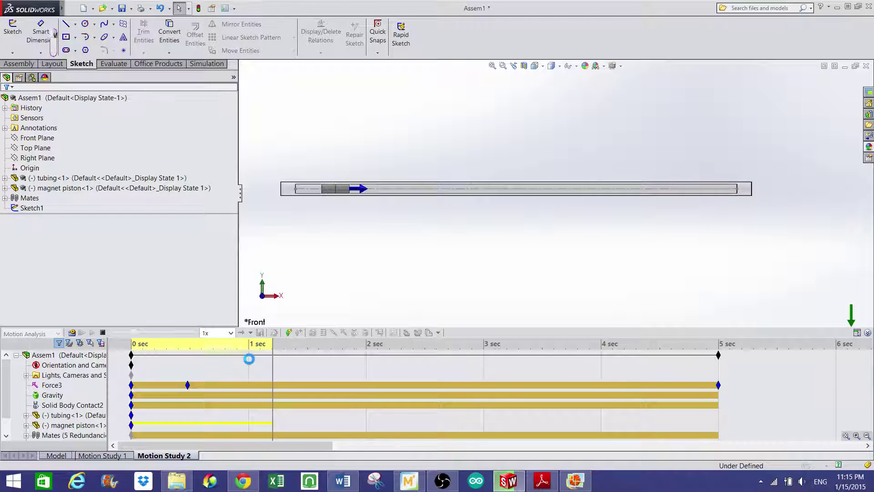
- Stop the calculation, rewind the timeline to 0 seconds and play the motion at 0.25x speed
click(102, 333)
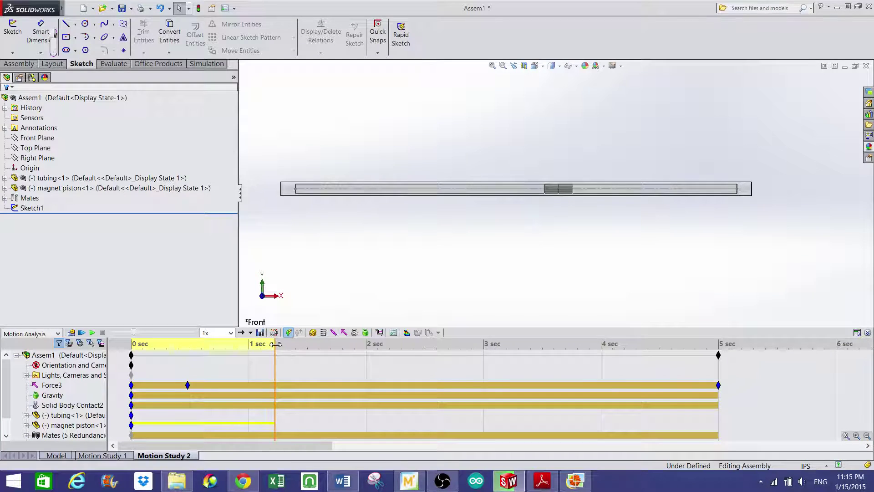
drag(276, 343, 125, 341)
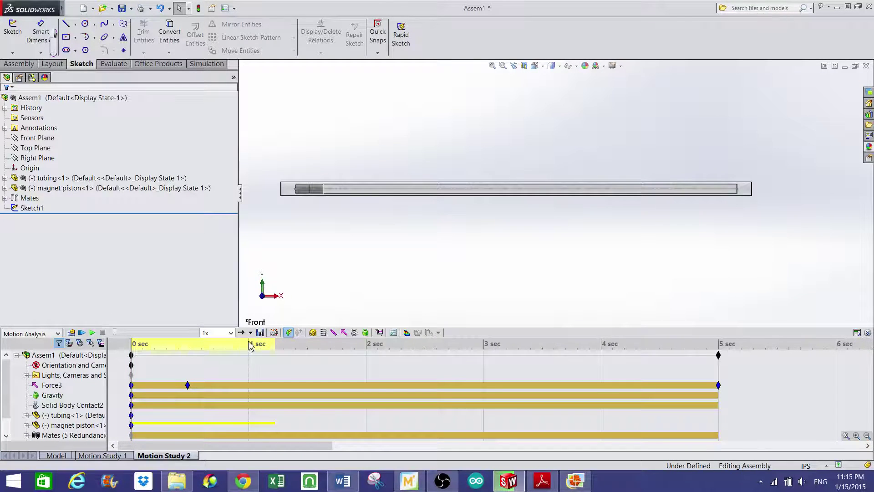
click(232, 333)
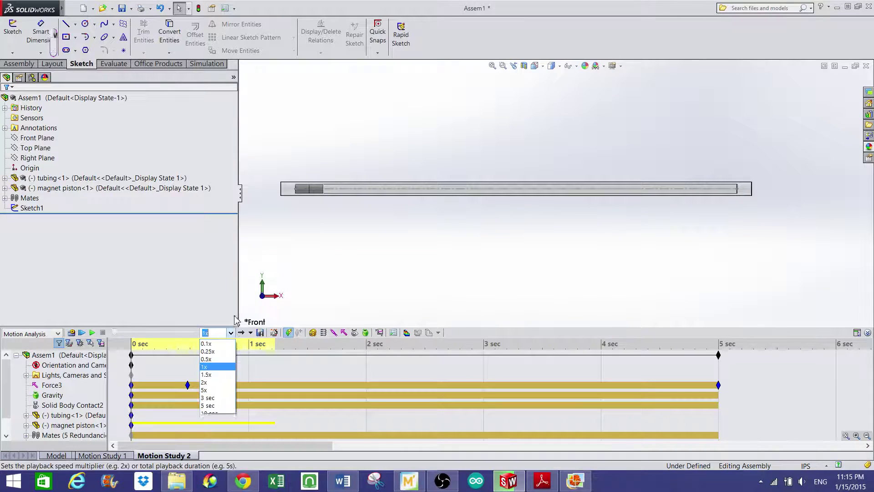
click(217, 351)
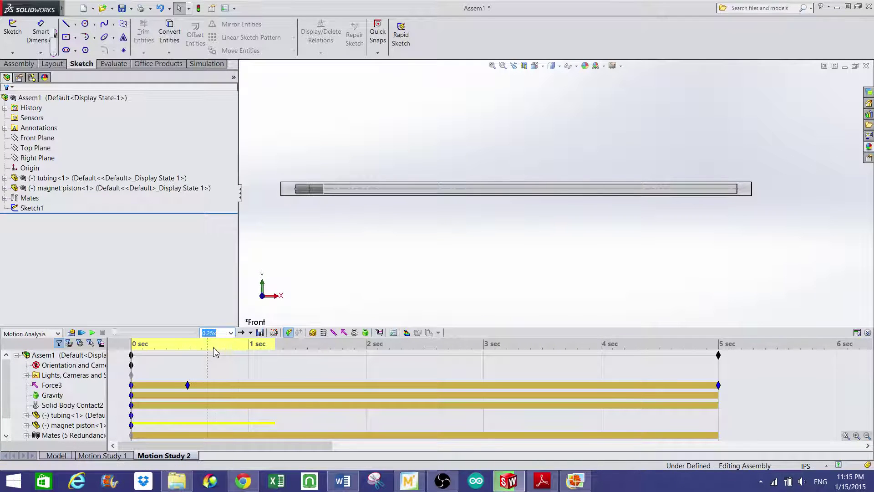
click(92, 333)
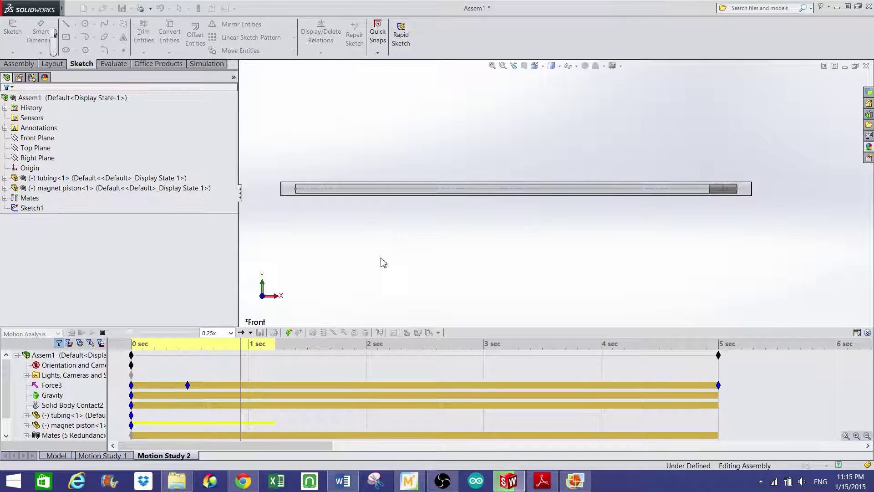
- Edit Force3's harmonic frequency from 2.5 Hz to 15 Hz and recalculate Motion Study 2
click(52, 386)
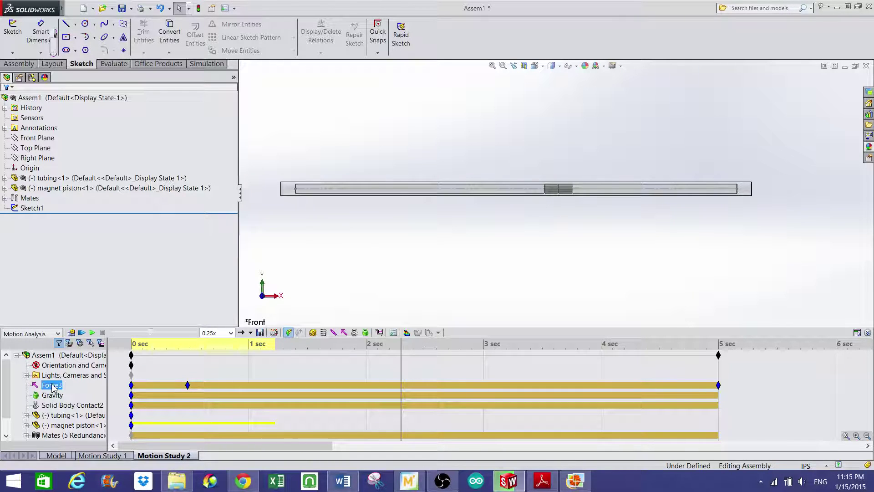
right_click(52, 384)
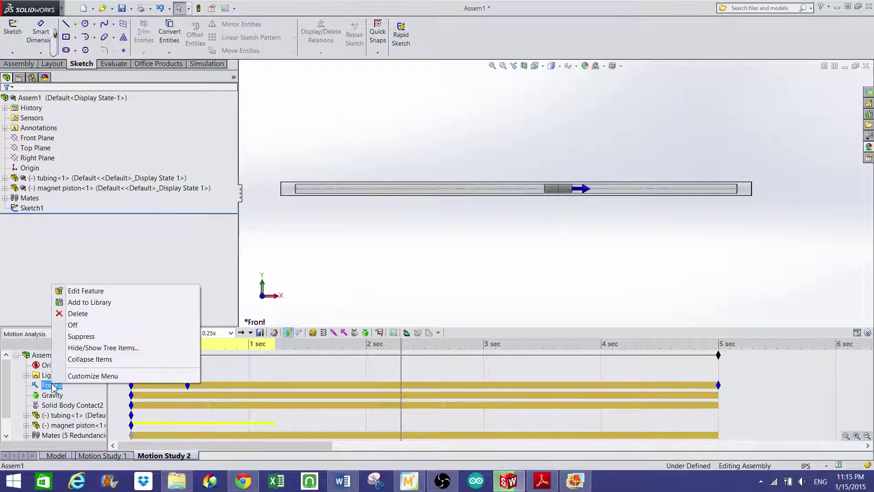
click(75, 291)
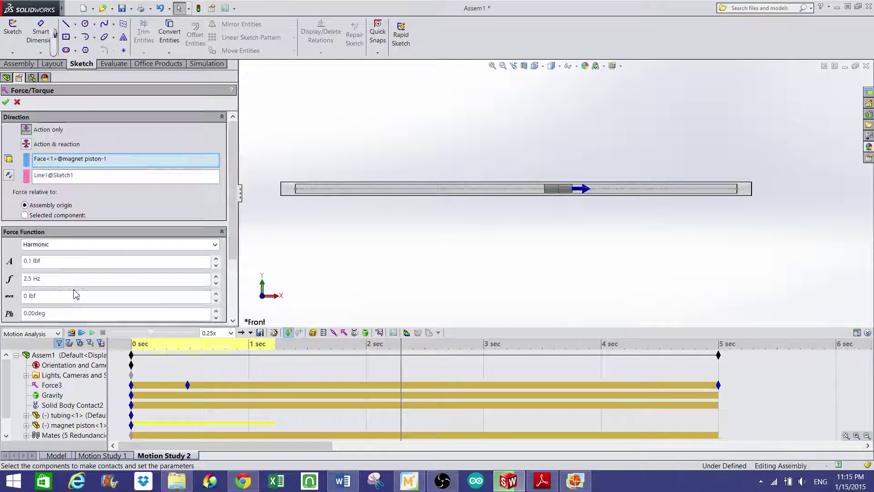
click(33, 283)
key(BackSpace)
key(BackSpace)
key(BackSpace)
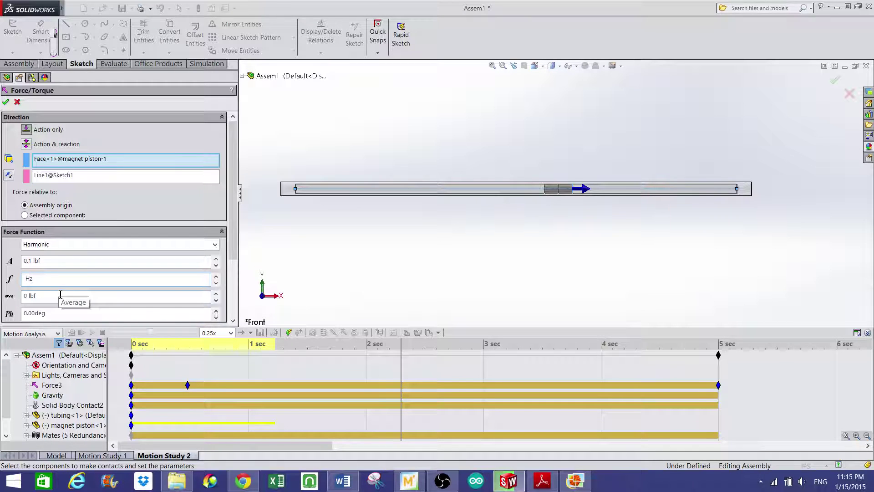
text(15)
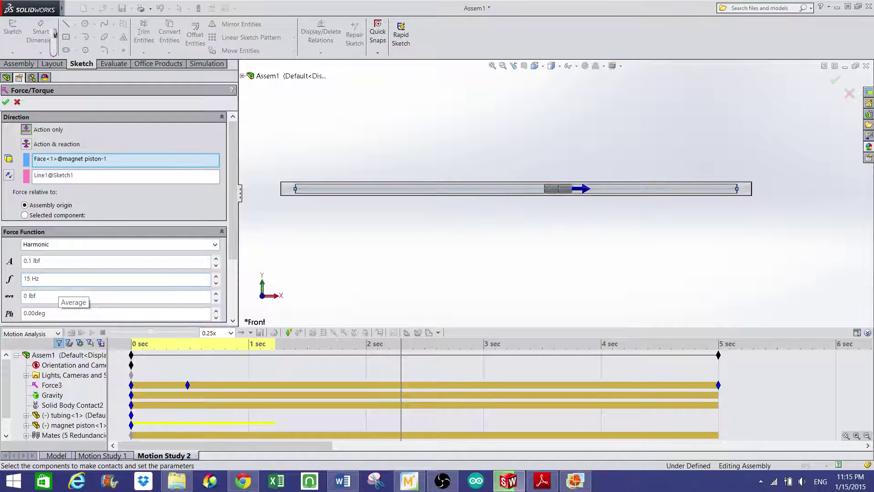
click(5, 101)
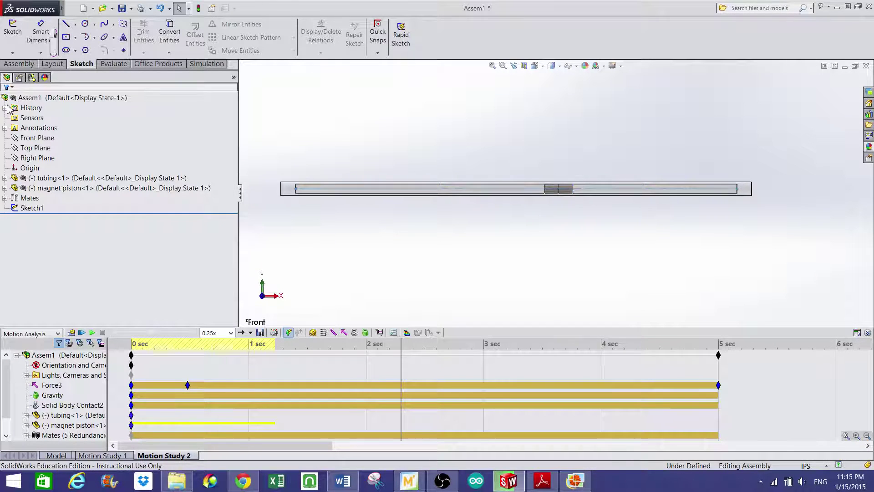
click(71, 332)
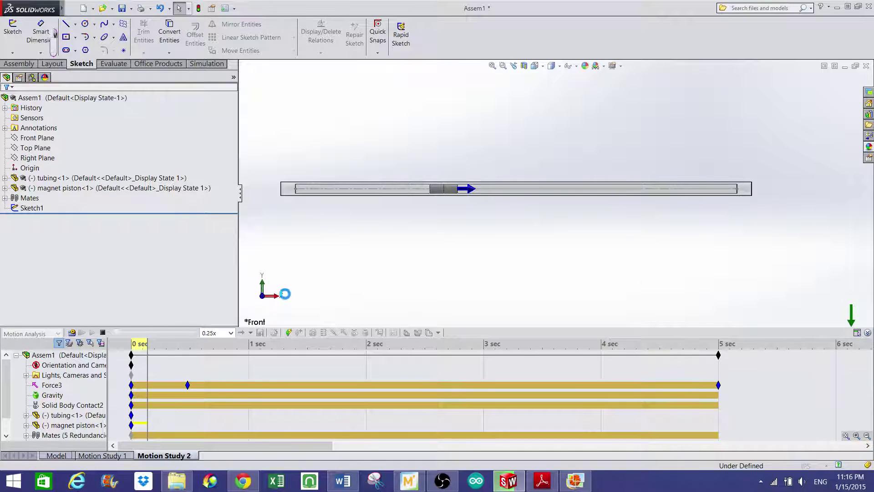
- Stop the calculation, then play the 15 Hz motion at 0.1x speed and stop it near 0.35 seconds
click(103, 334)
click(231, 333)
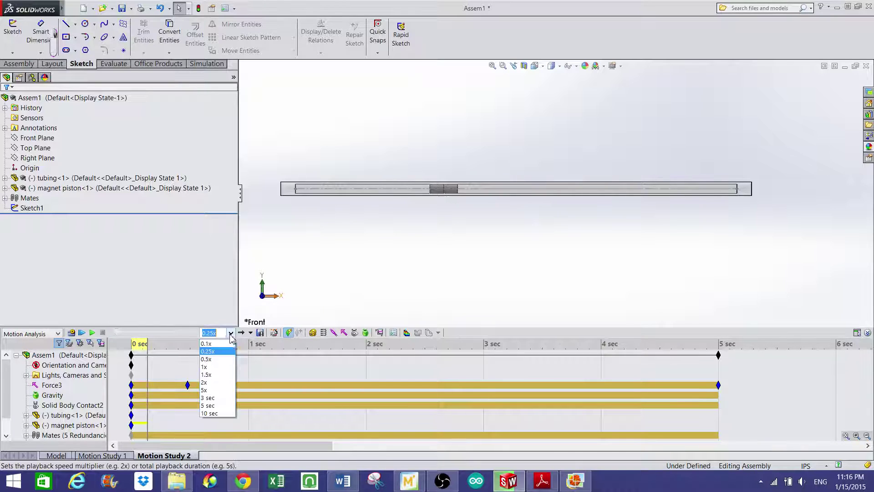
click(207, 344)
click(144, 354)
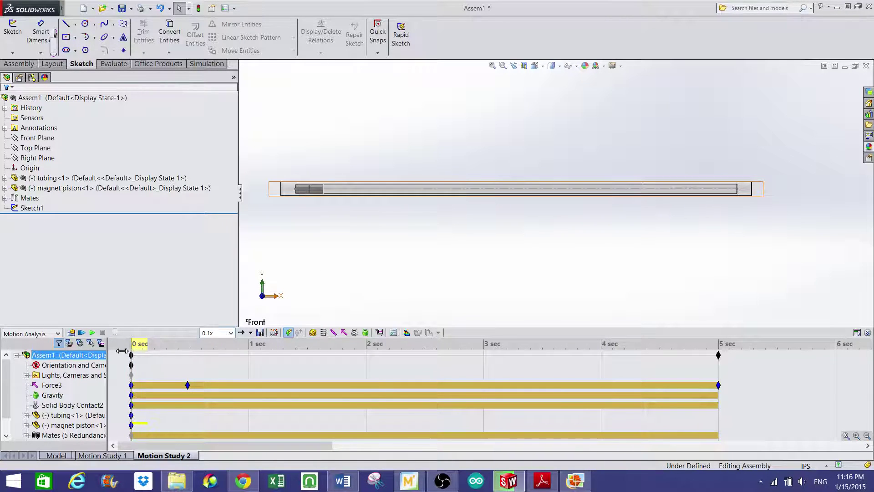
click(92, 332)
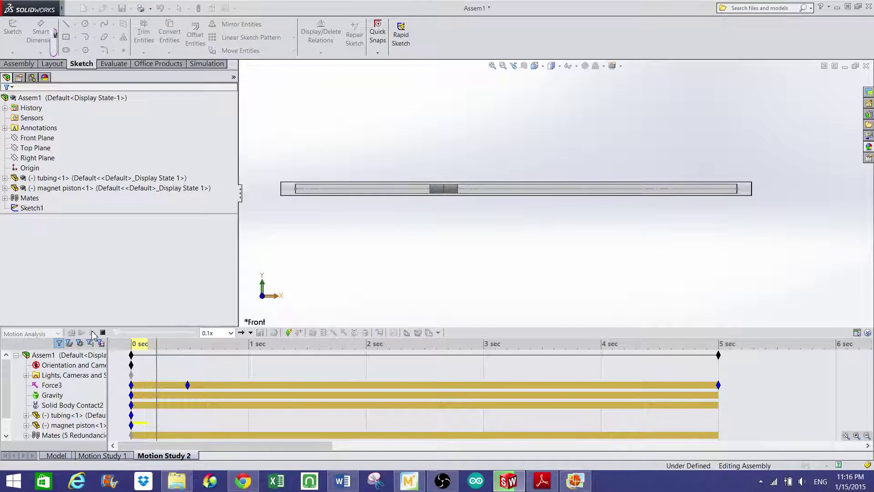
click(103, 333)
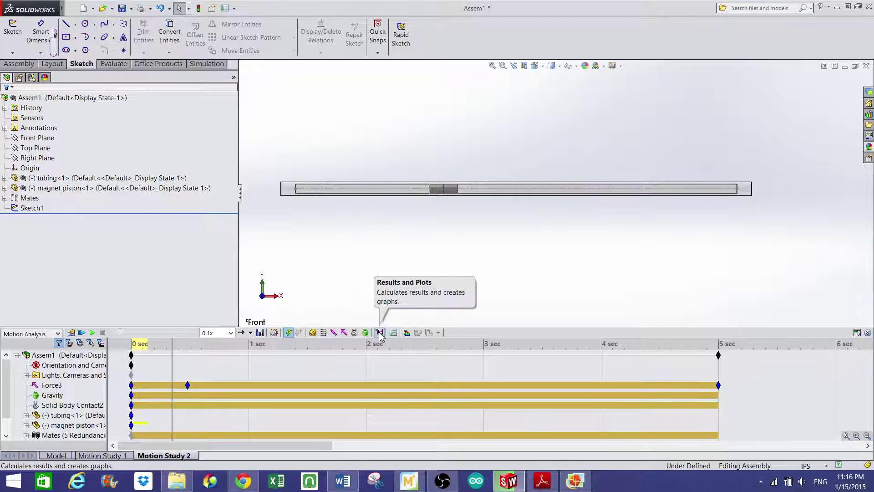
- Pan and zoom the front view so the tubing and piston fill more of the screen
click(366, 288)
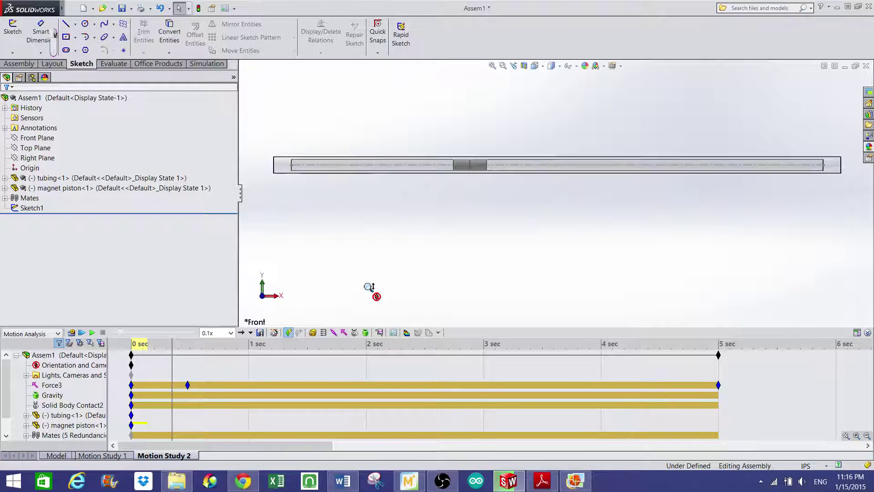
click(508, 211)
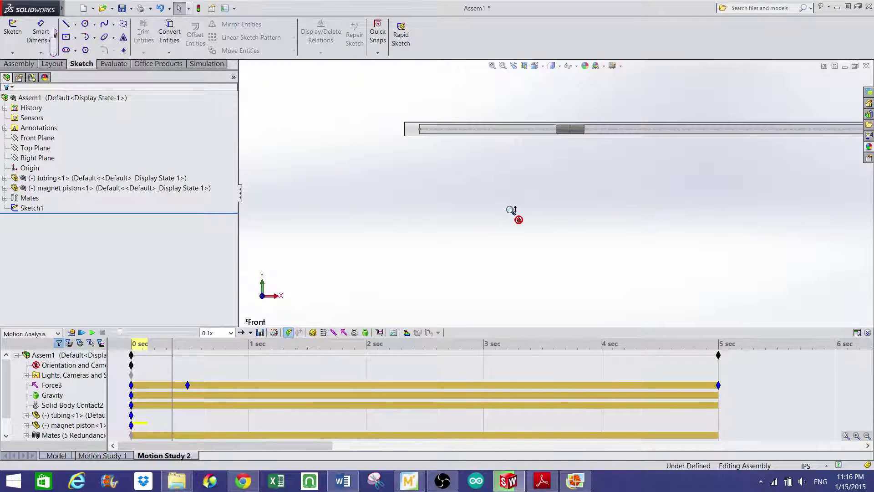
click(668, 130)
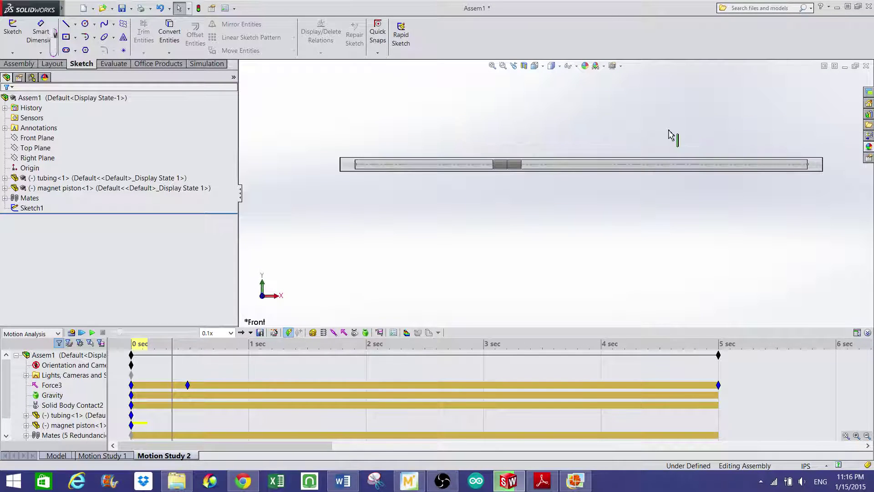